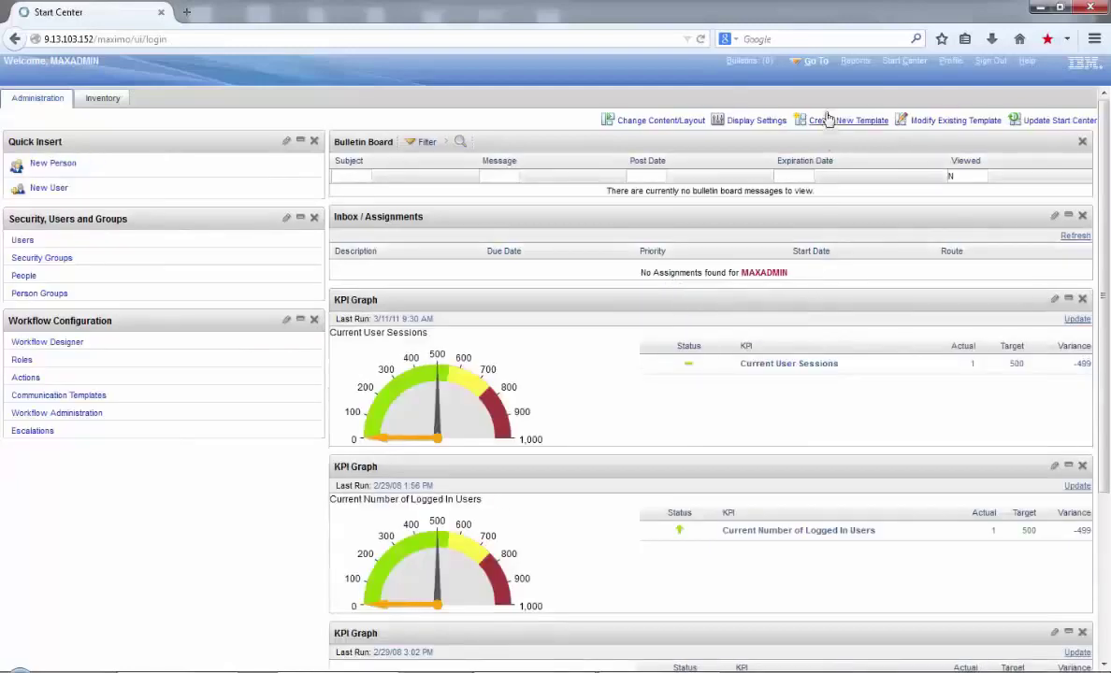
- Open the People application and browse forward through several person records to review the layout of the person details
left_click(828, 71)
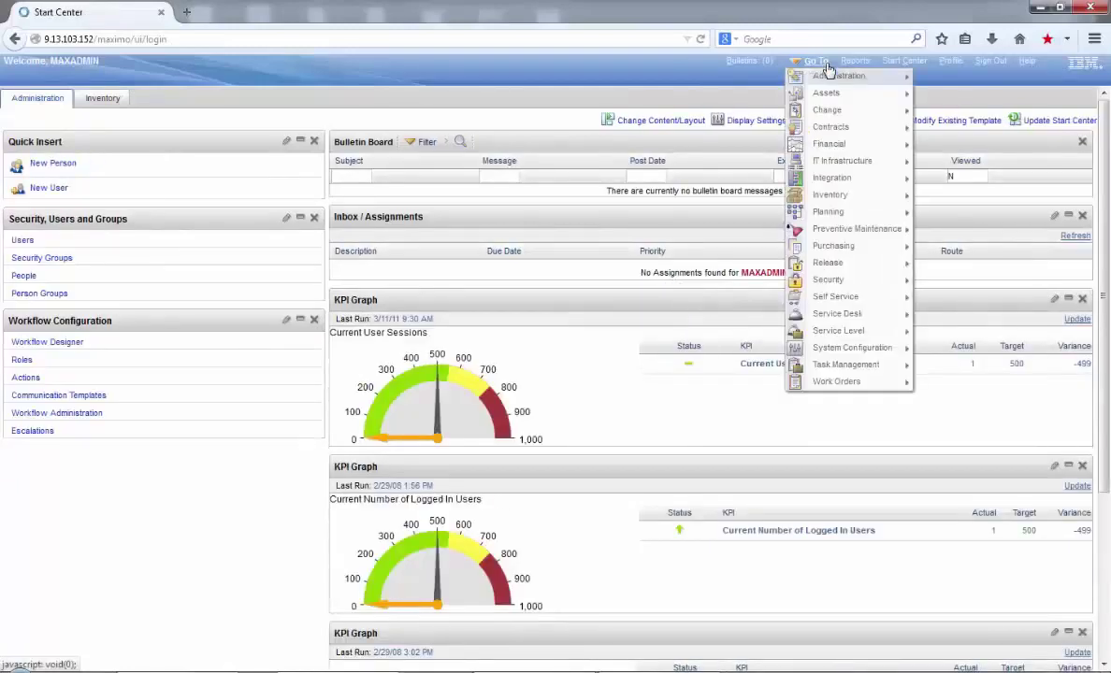
mouse_move(840, 75)
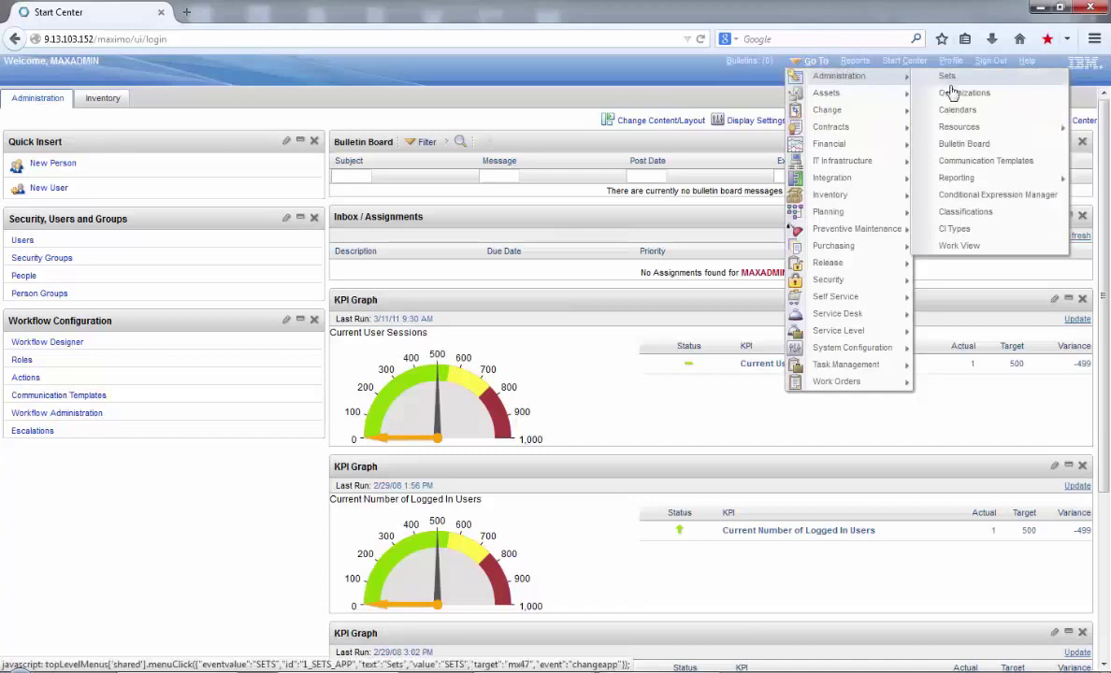
mouse_move(960, 129)
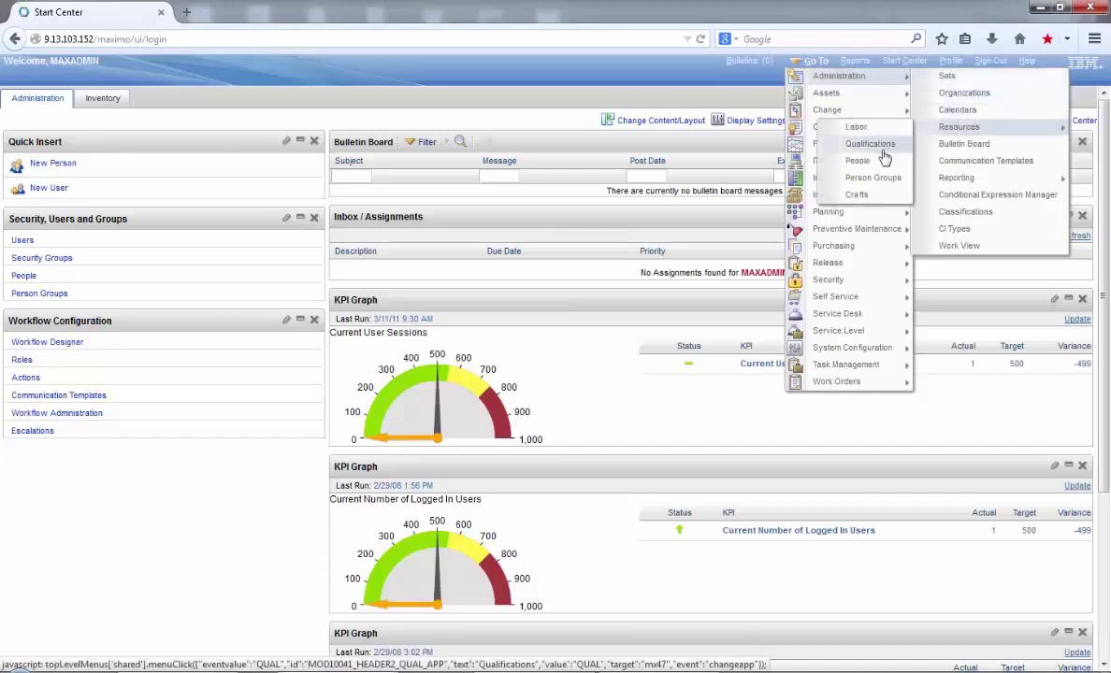
left_click(857, 161)
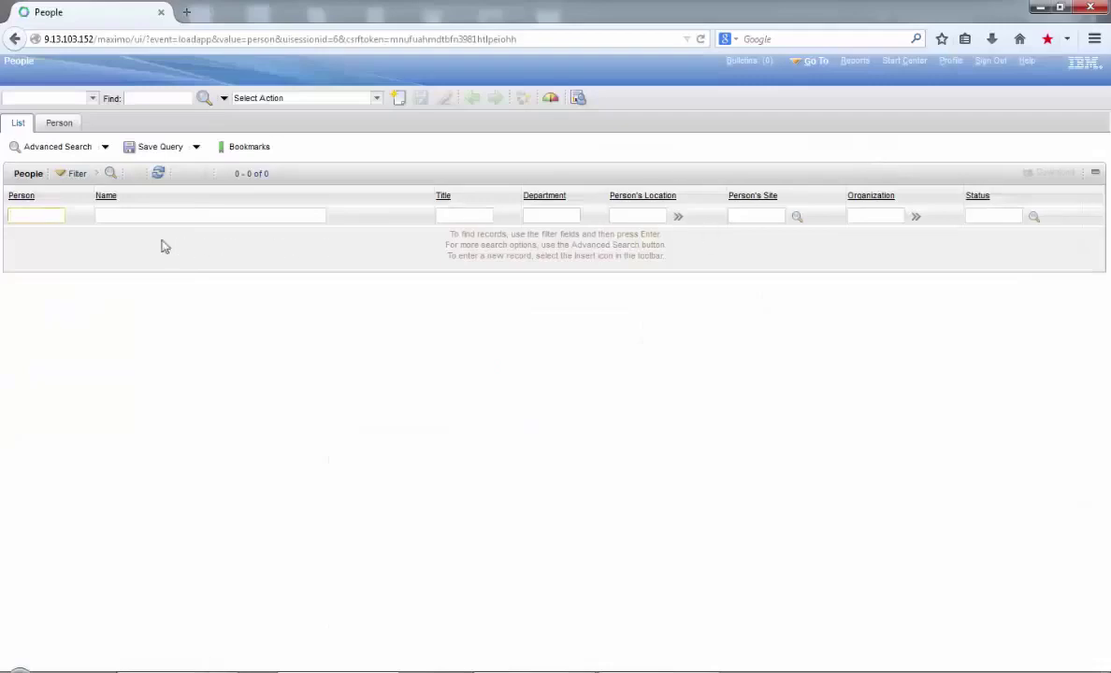
left_click(56, 125)
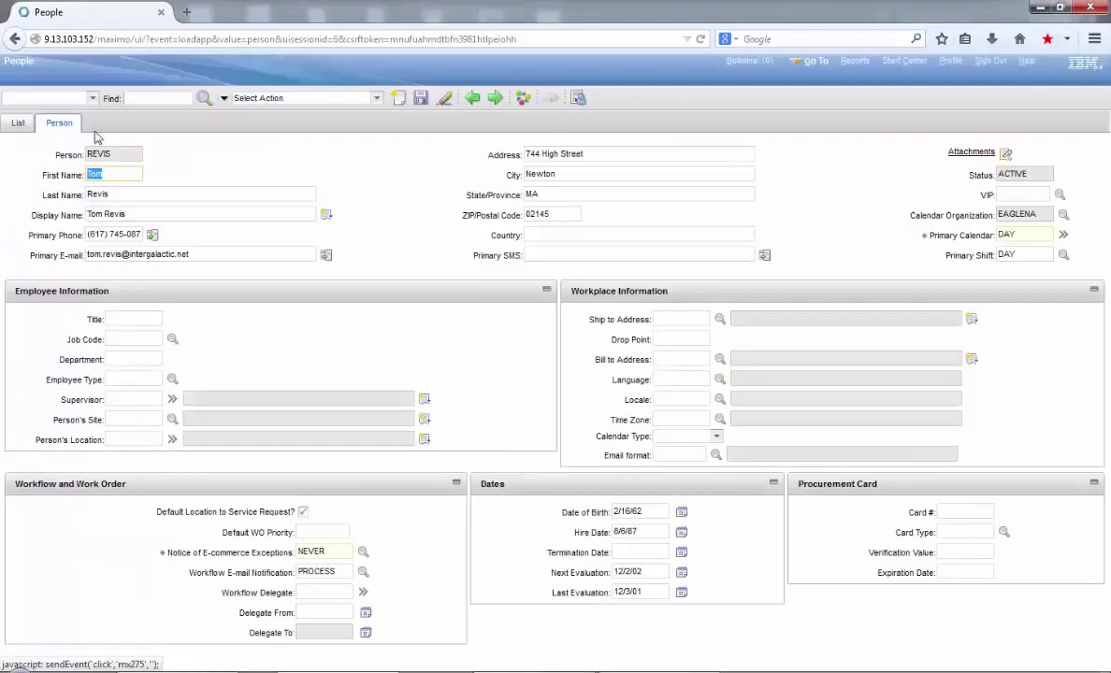
left_click(496, 98)
left_click(496, 98)
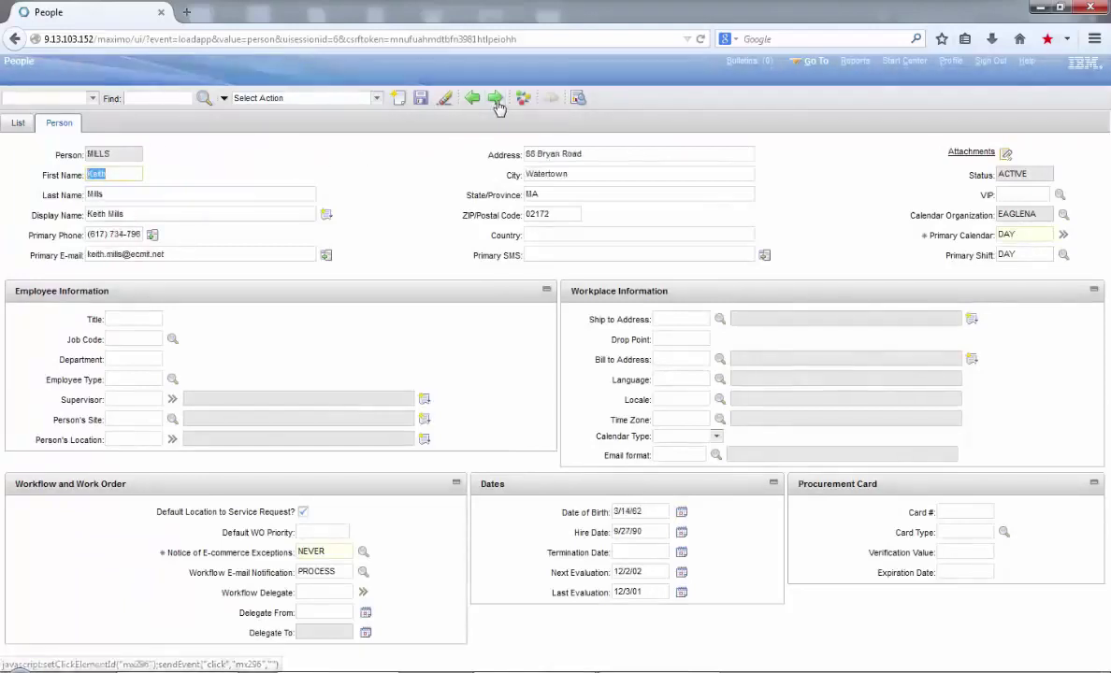
left_click(495, 98)
left_click(495, 98)
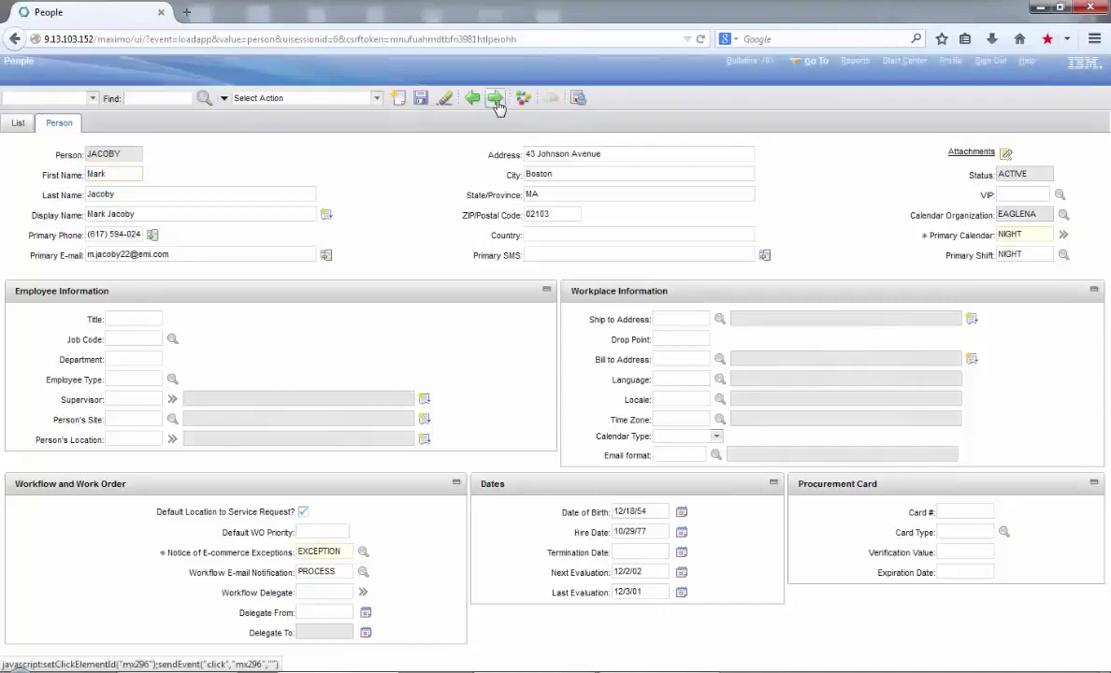
left_click(399, 195)
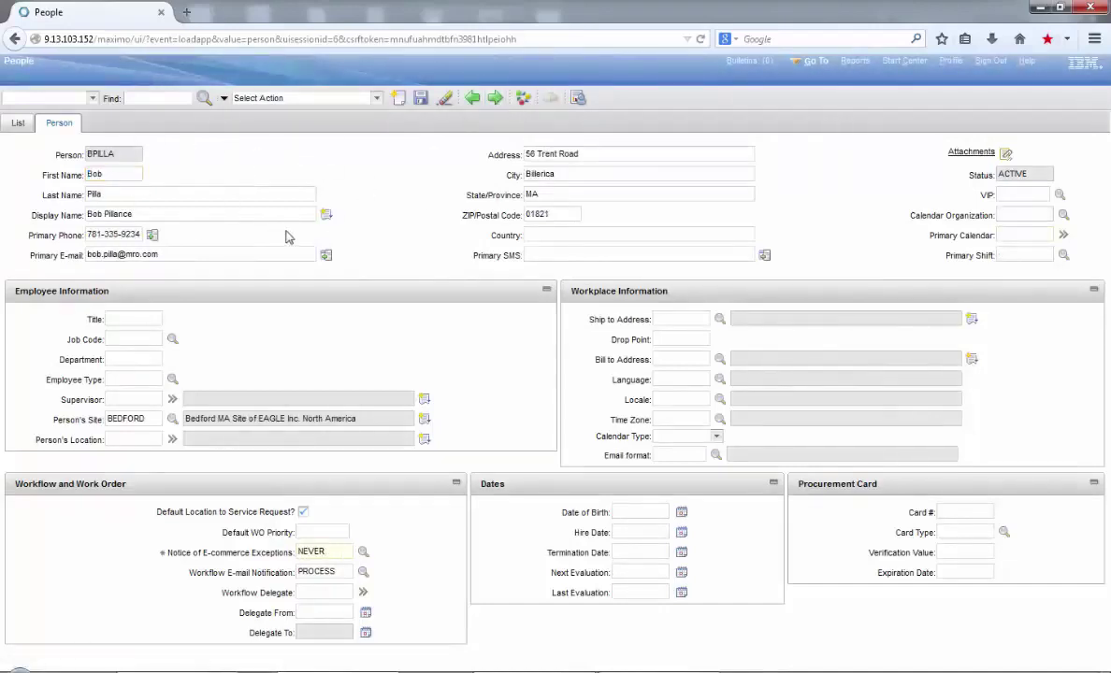
- Switch to the Database Configuration application and find and open the PERSON object
left_click(827, 63)
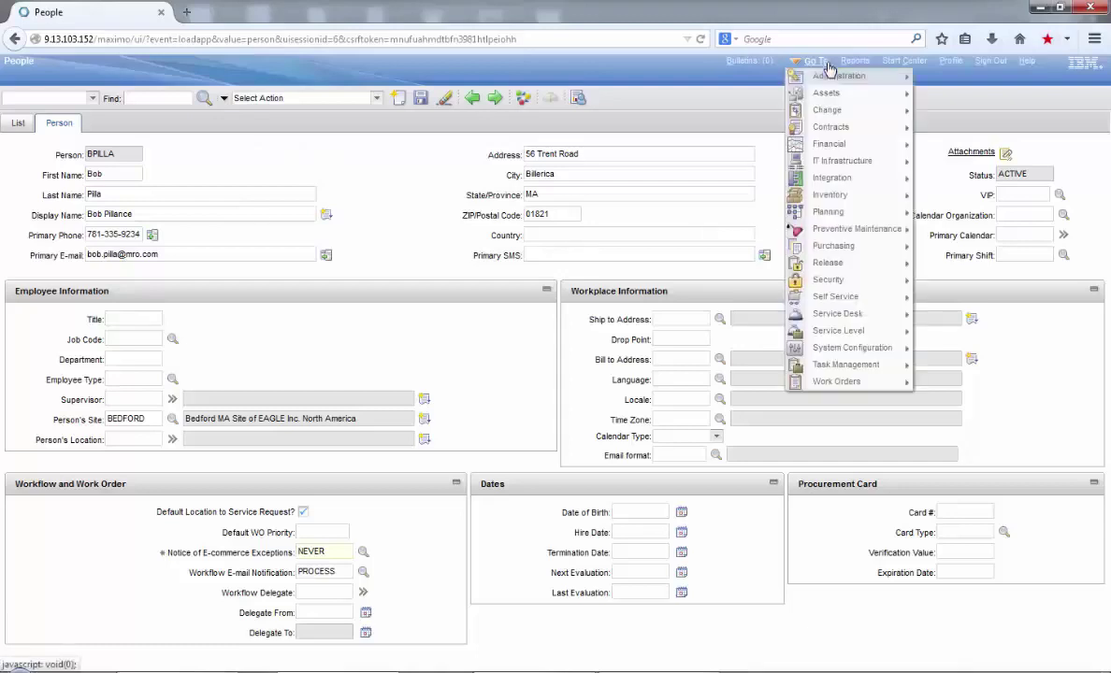
mouse_move(840, 100)
mouse_move(883, 347)
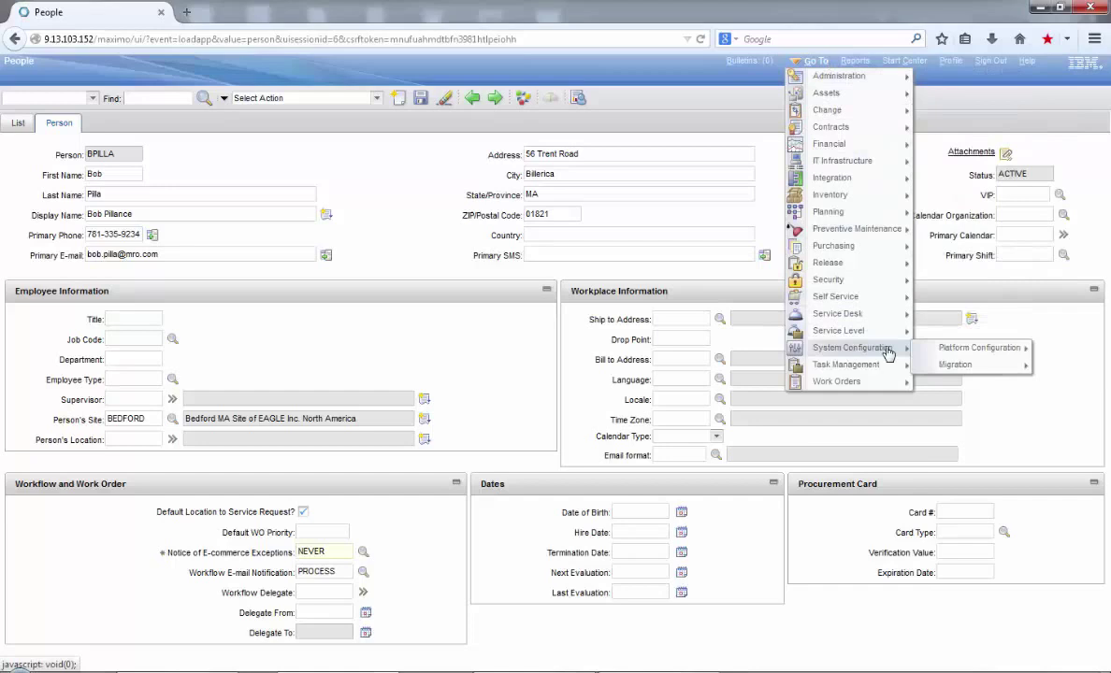
mouse_move(943, 350)
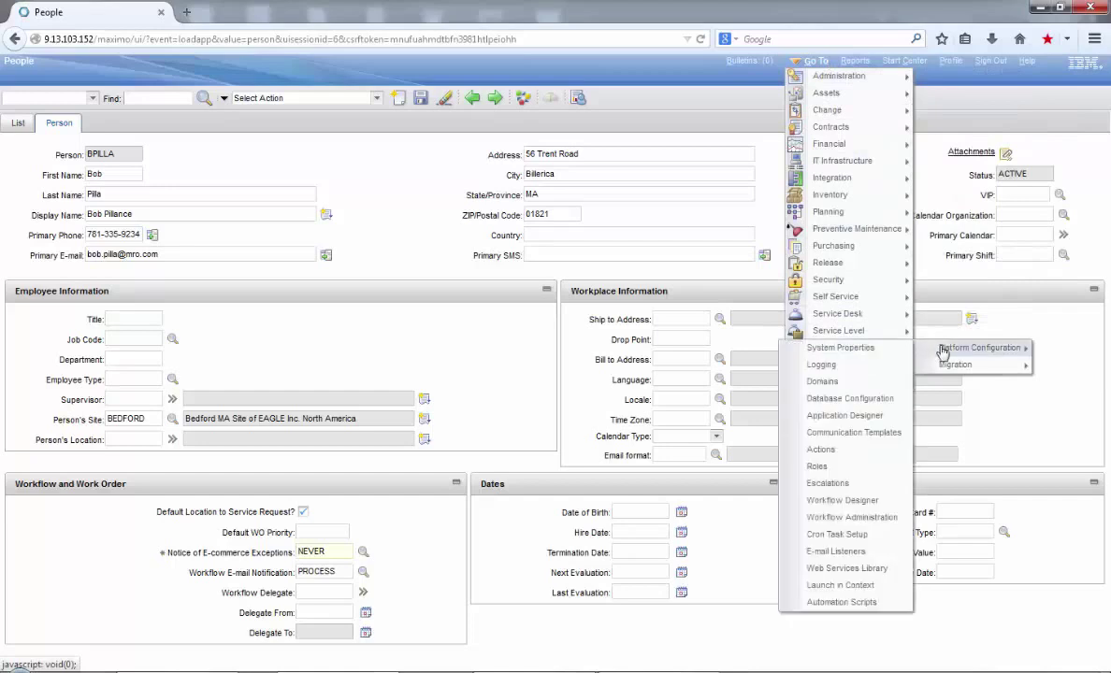
left_click(857, 400)
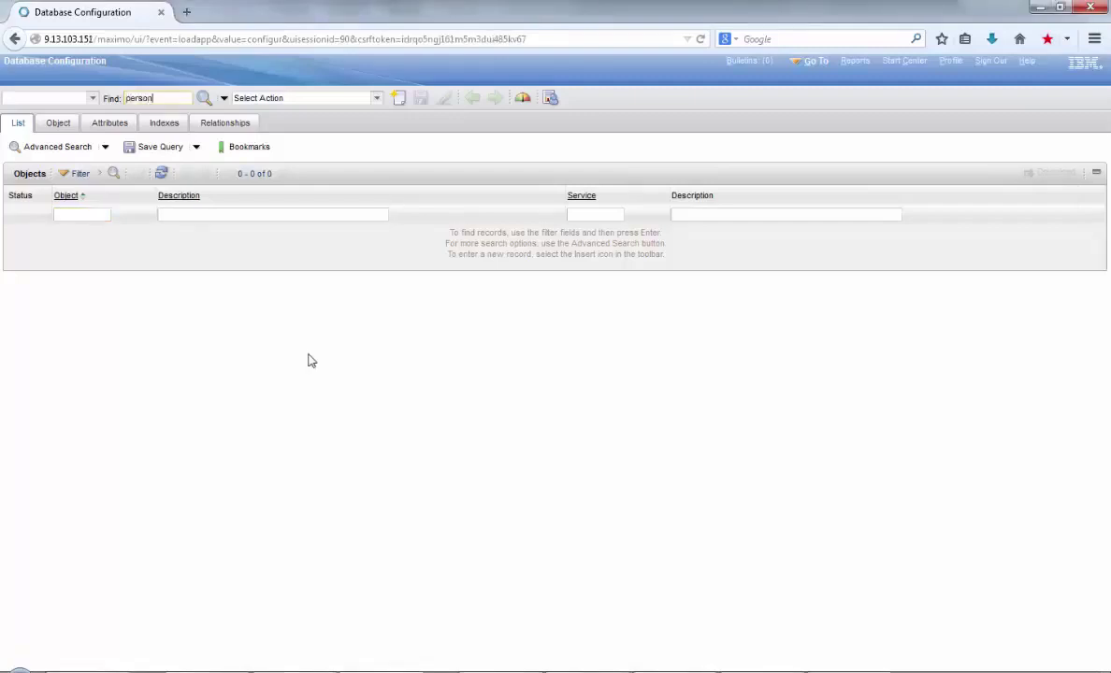
key("Return")
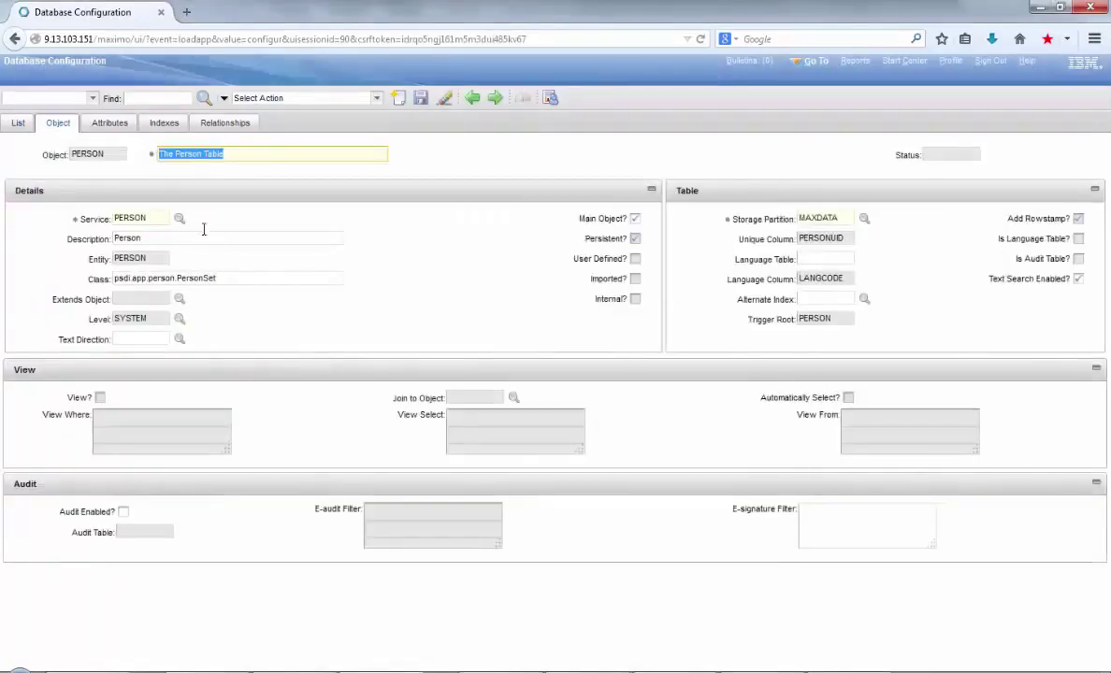
- Examine the PERSON object's attributes up to PERSONID and PERSONUID to identify which one is the unique identifier
left_click(110, 123)
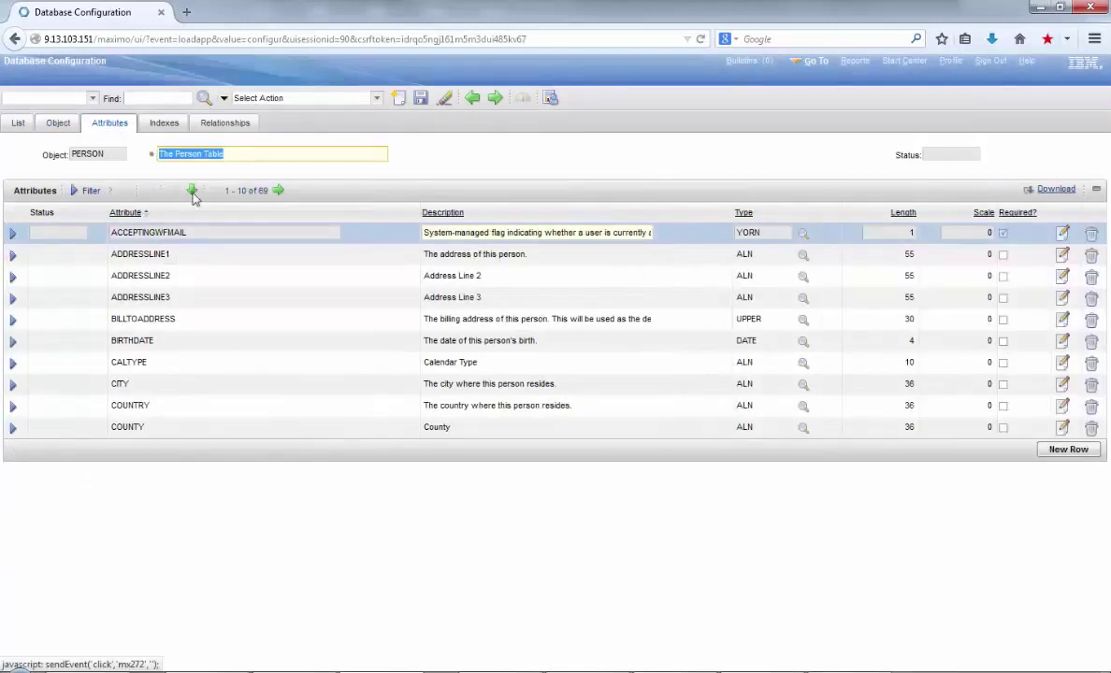
left_click(277, 190)
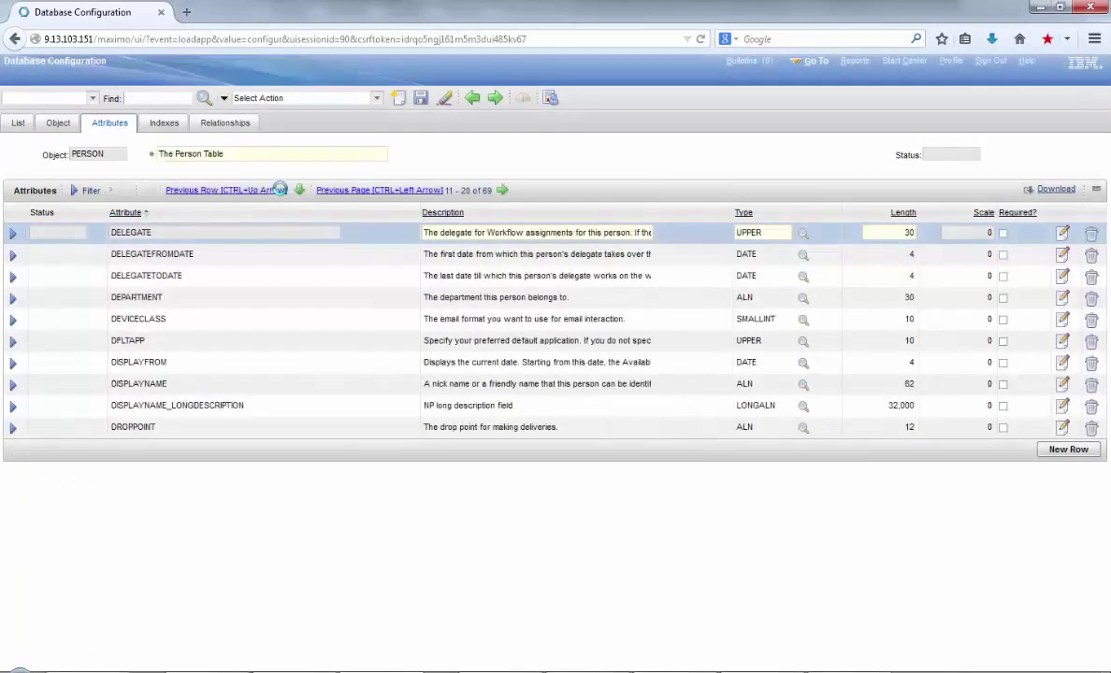
left_click(284, 190)
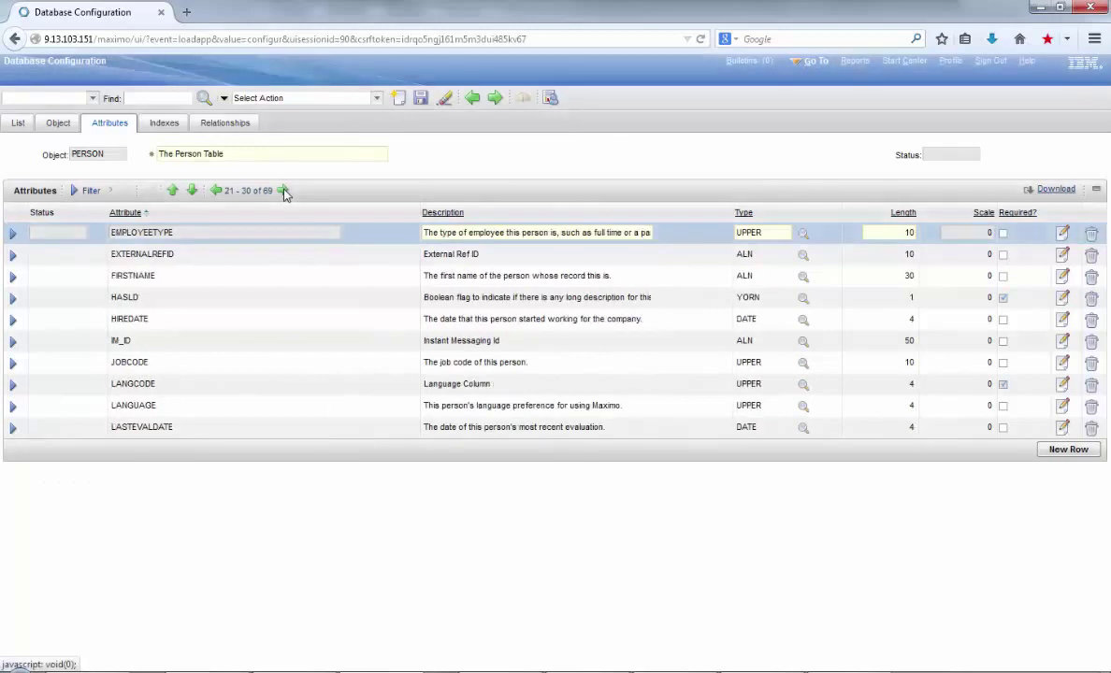
left_click(283, 191)
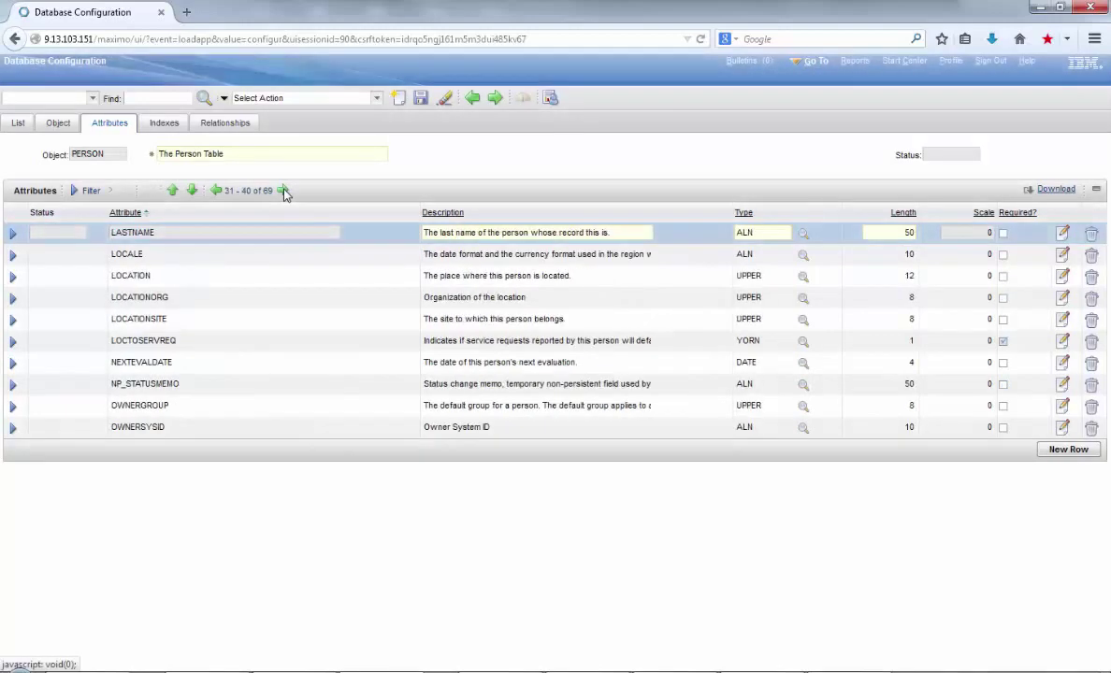
left_click(284, 191)
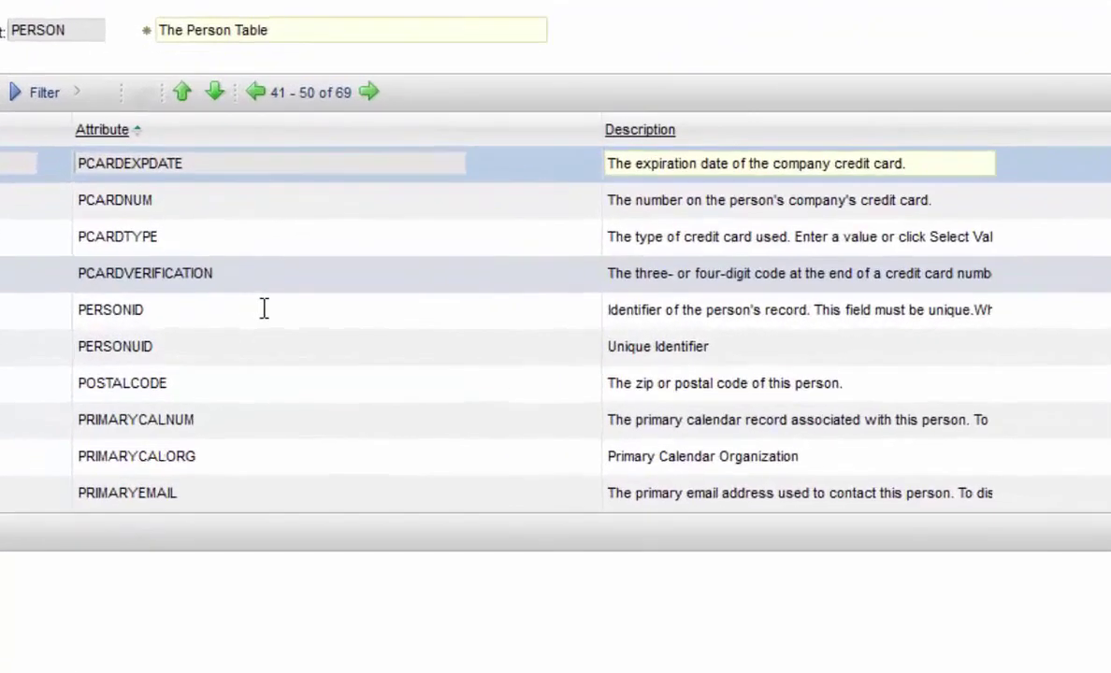
left_click(264, 308)
key("Tab")
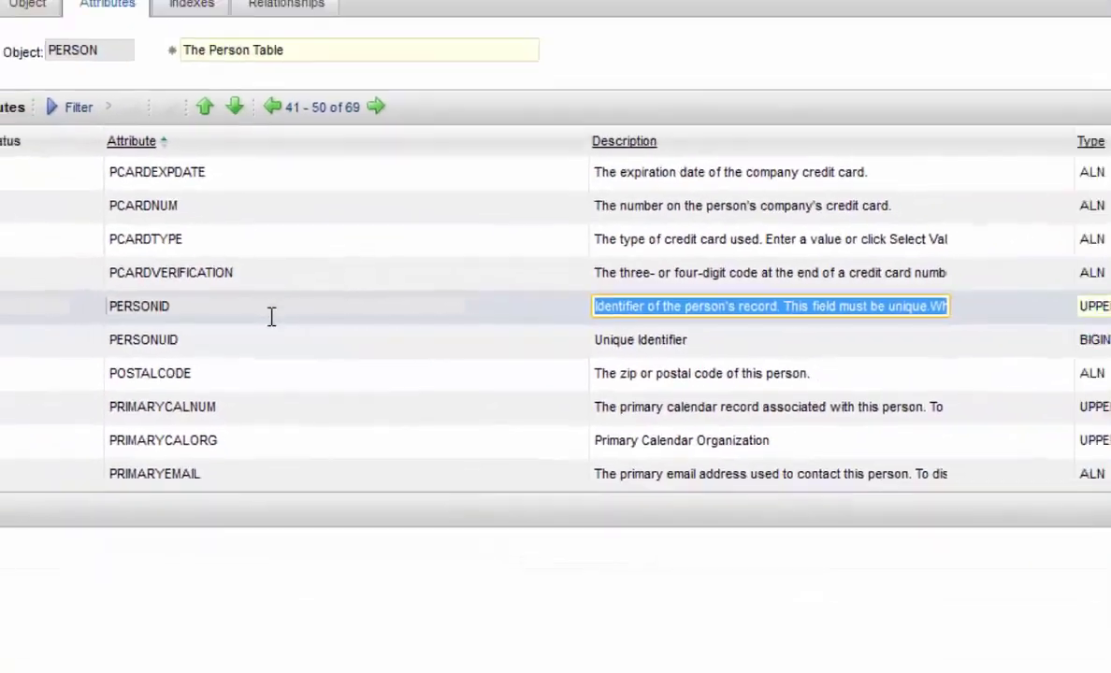
left_click(278, 339)
left_click(720, 339)
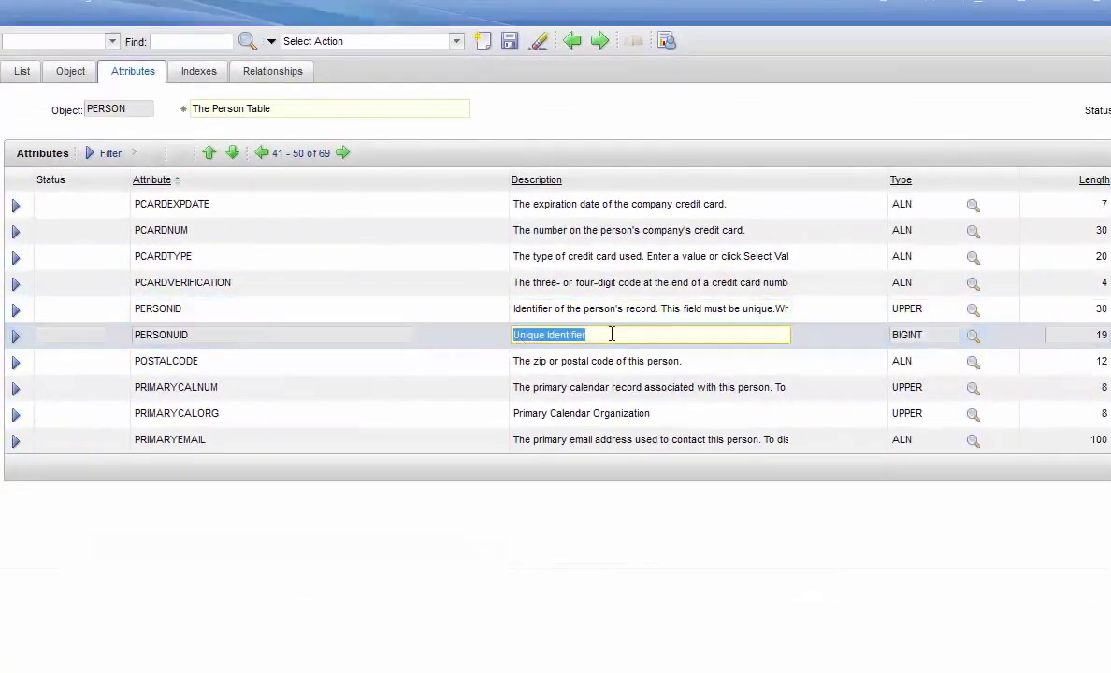
left_click(722, 339)
triple_click(547, 337)
left_click(638, 336)
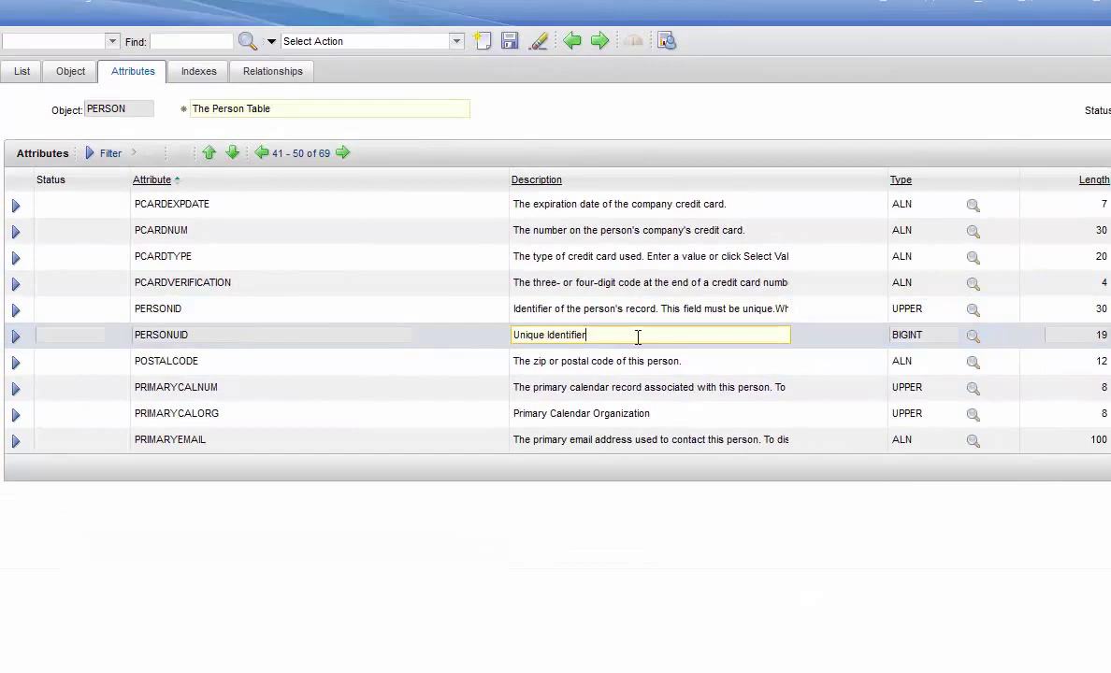
- Add relationship IMGLIB to child object IMGLIB, where clause "refobject = 'PERSON' and refobjectid = :PERSONUID", remarks "Relationship required to allow record image in People app..."
left_click(269, 73)
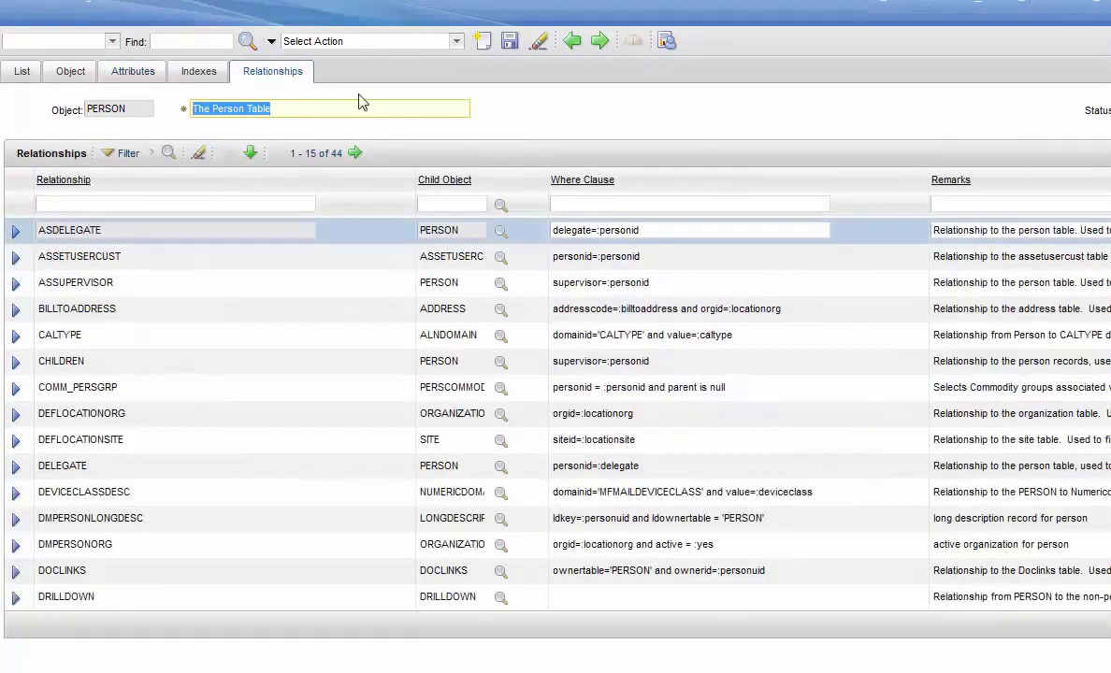
left_click(742, 124)
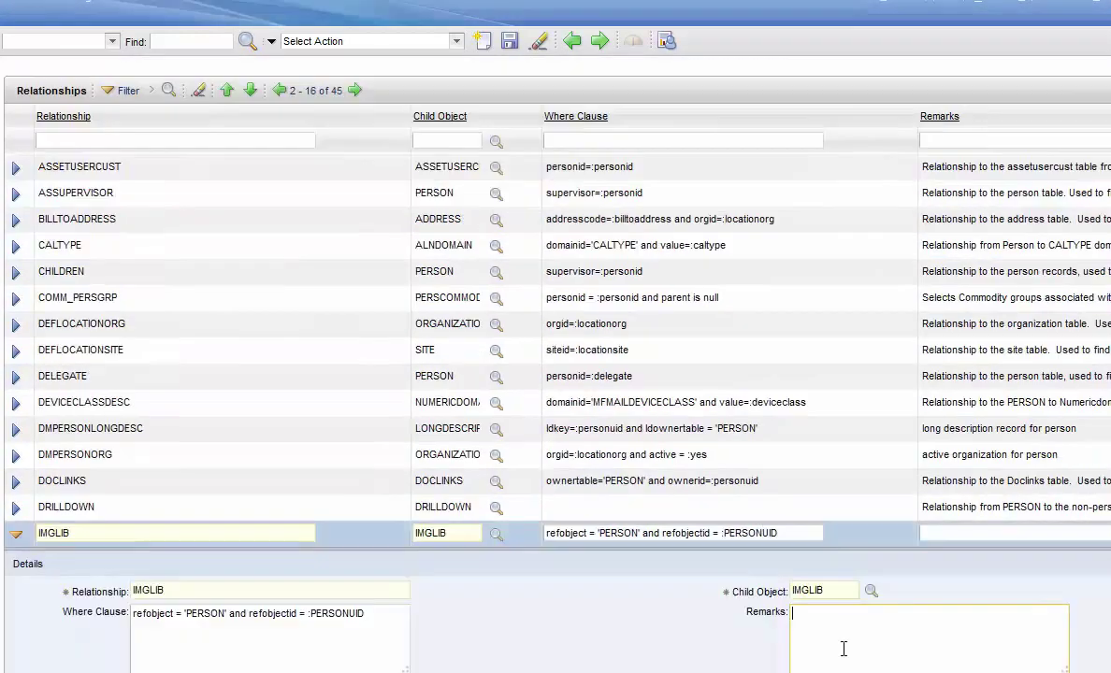
type("Relationship required to allow record image in People app.")
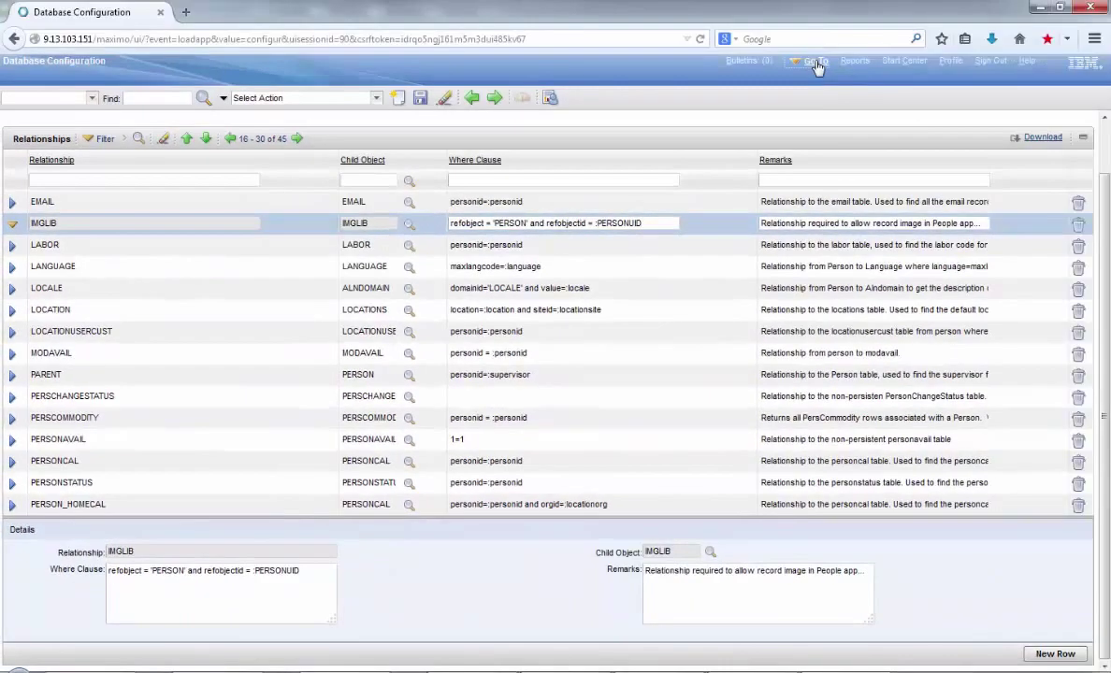
- Switch to Application Designer, find the PERSON application and display its Person page for editing
left_click(816, 65)
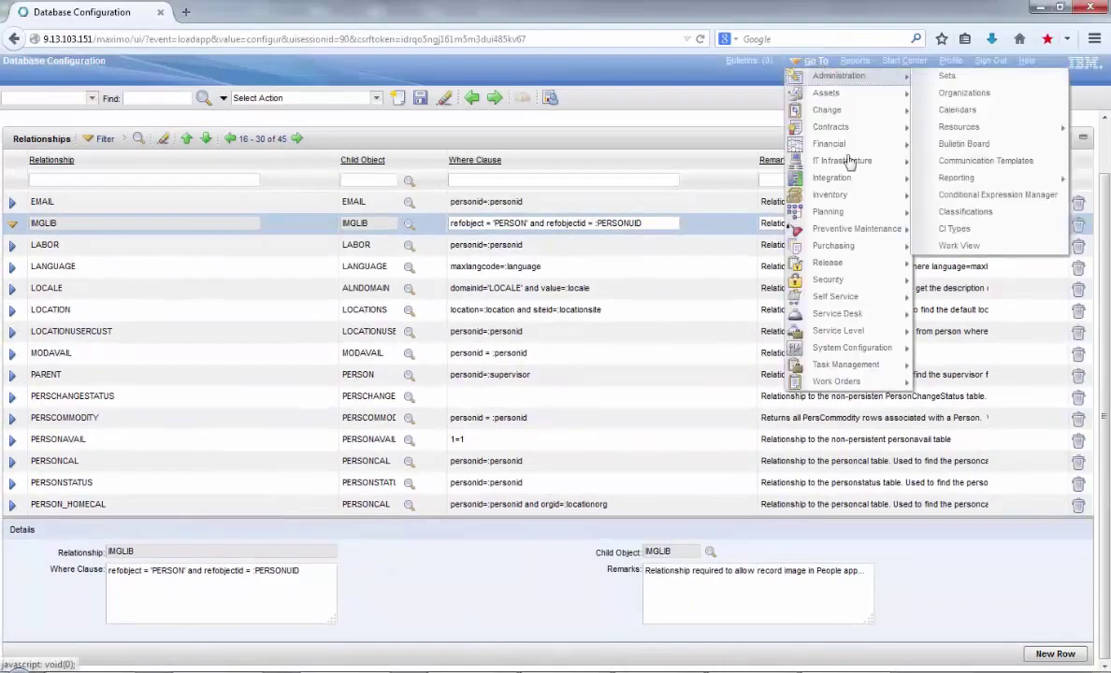
mouse_move(897, 348)
mouse_move(972, 348)
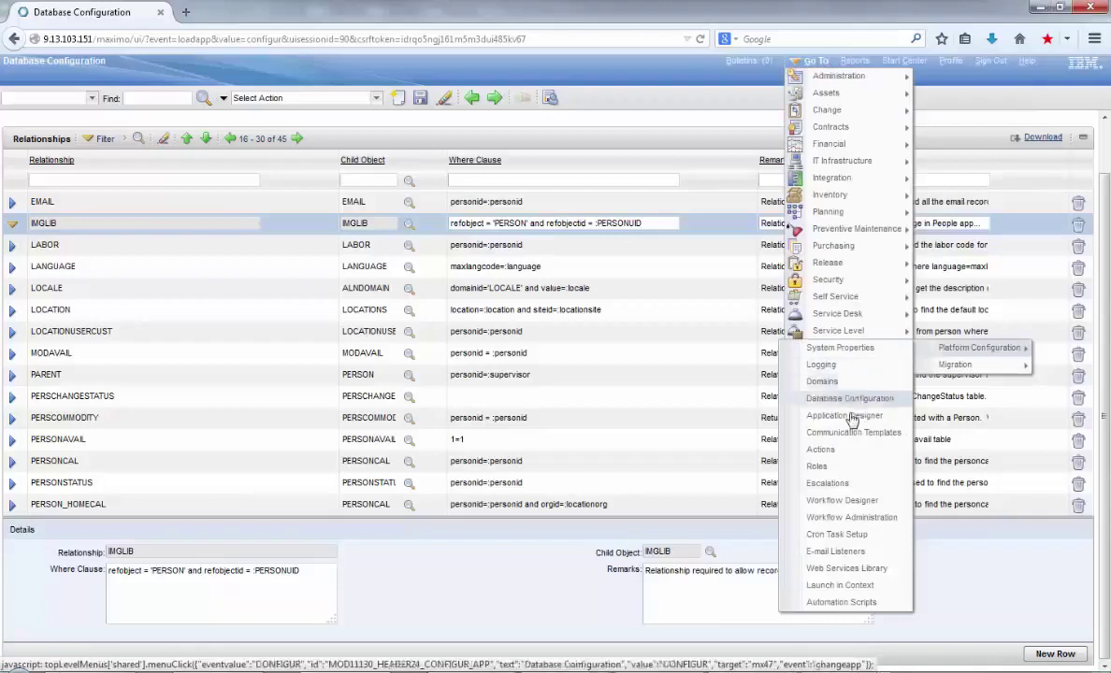
left_click(851, 415)
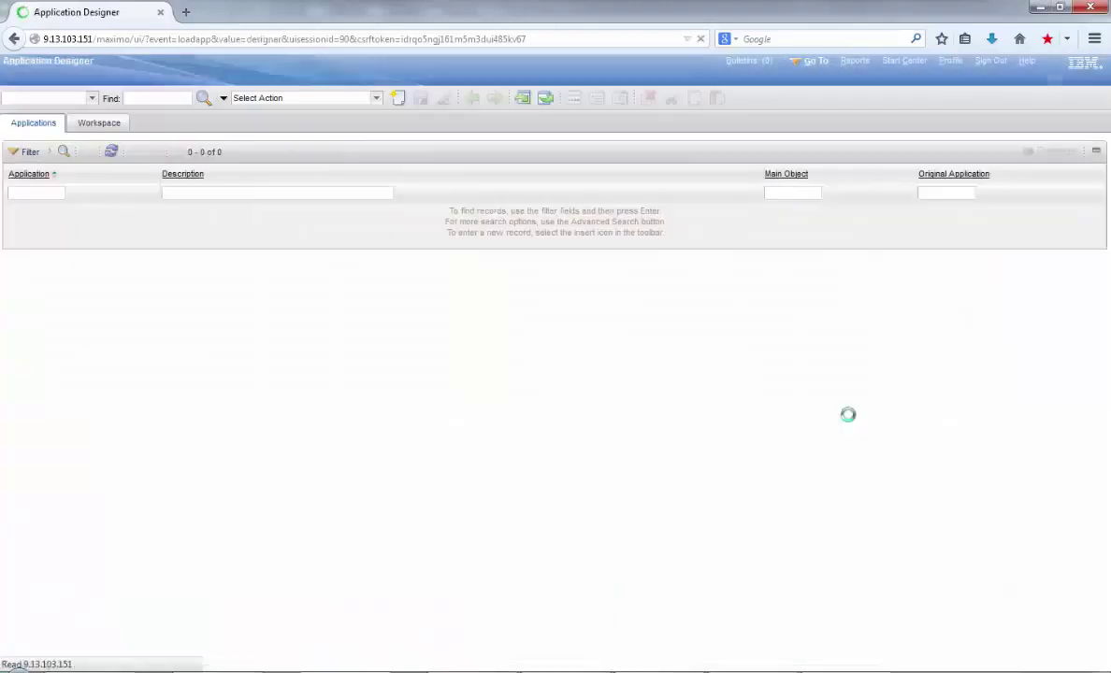
left_click(166, 99)
type("PERSON")
key("Return")
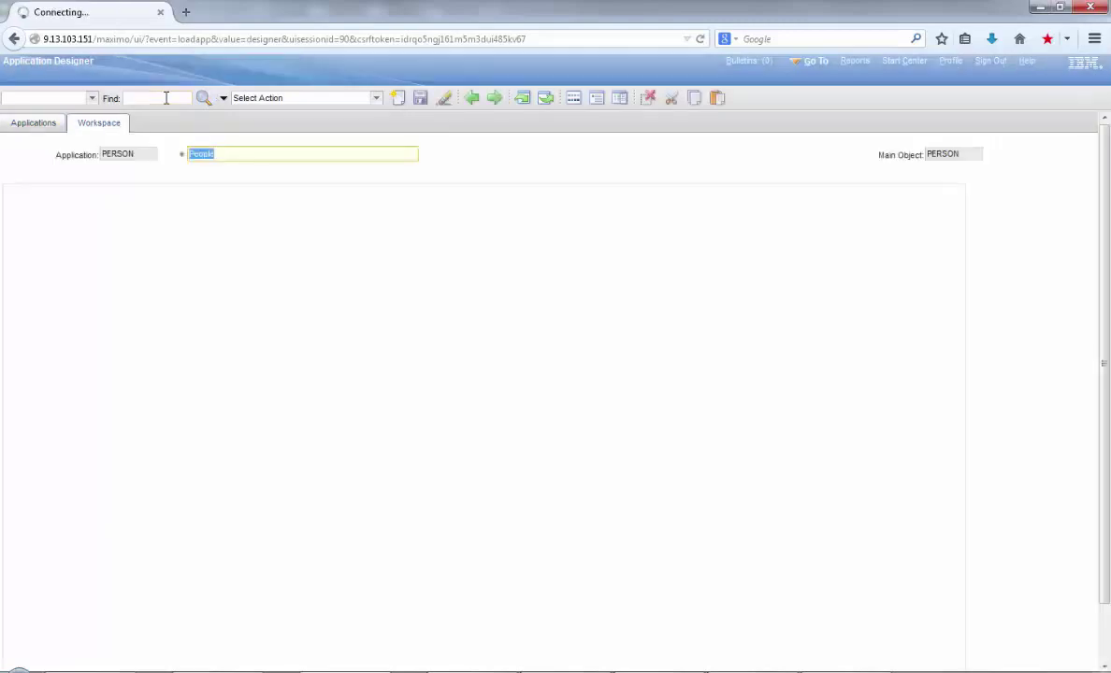
left_click(64, 217)
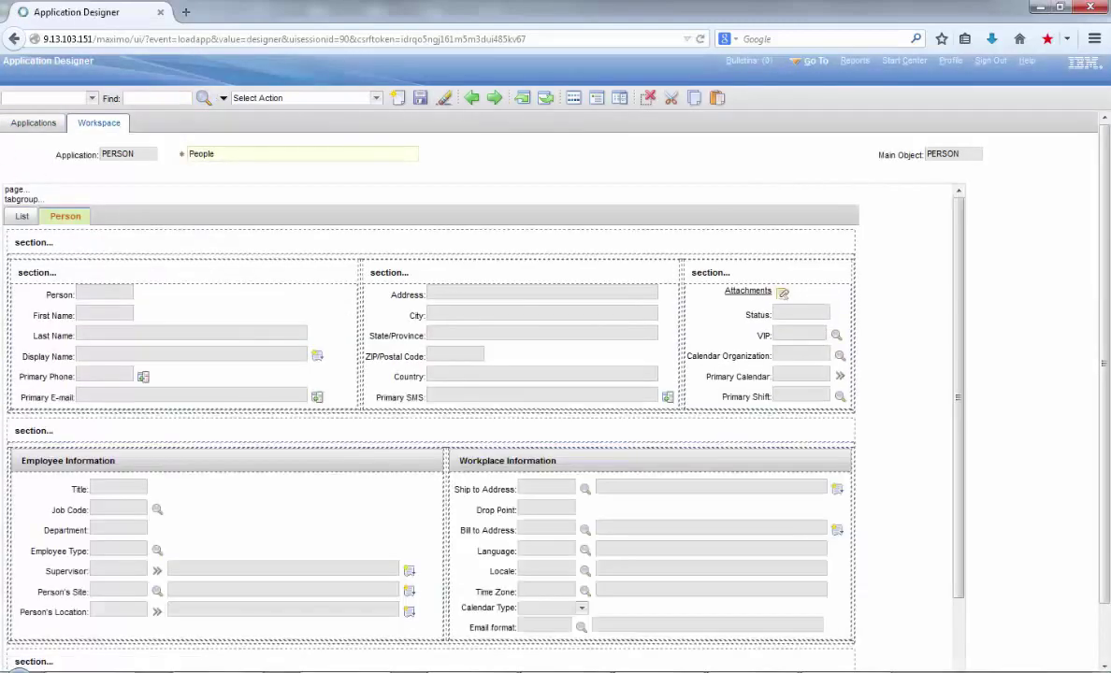
- Add a Record Image control to the Person page's main section, above the name and address fields
left_click(573, 98)
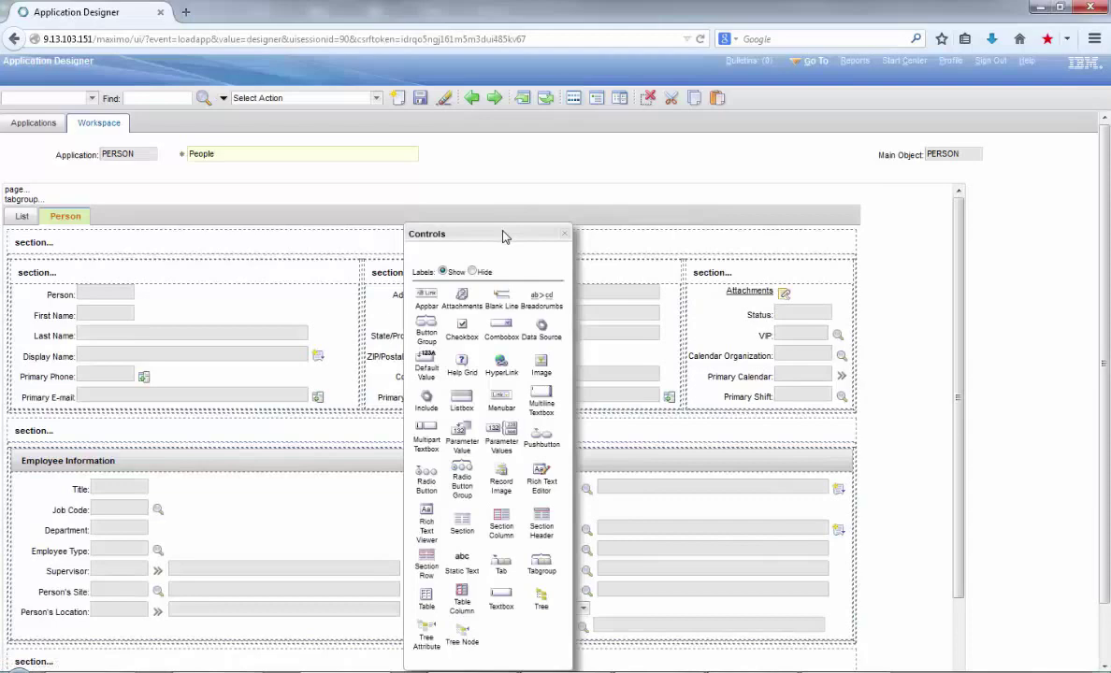
left_click_drag(519, 224, 860, 186)
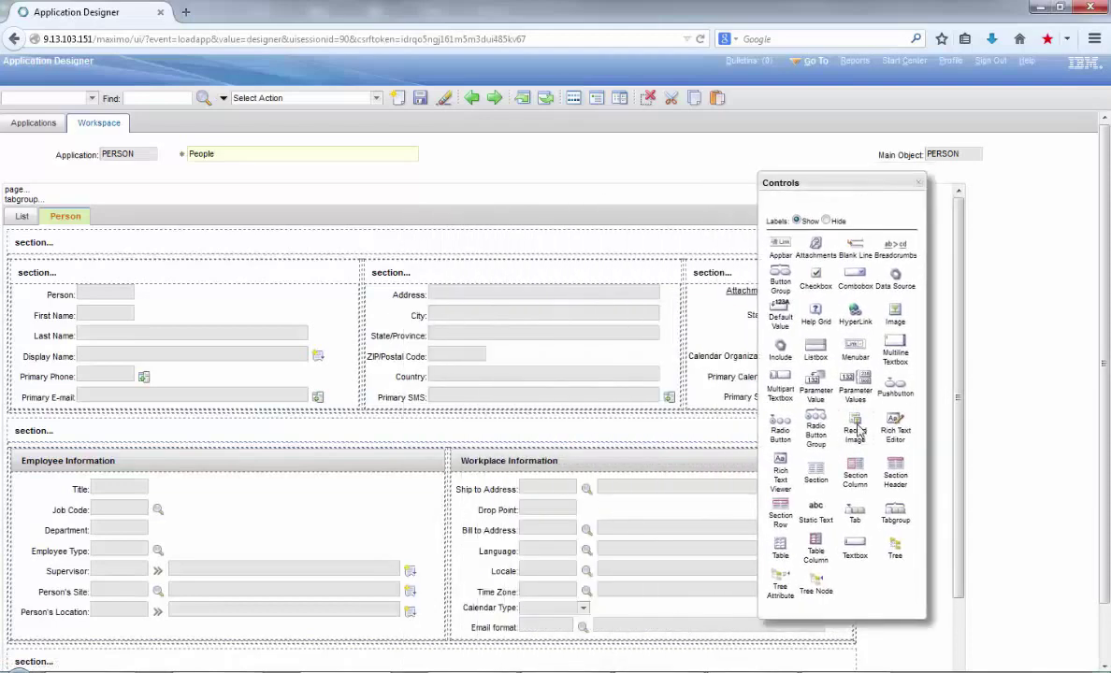
left_click_drag(783, 430, 97, 260)
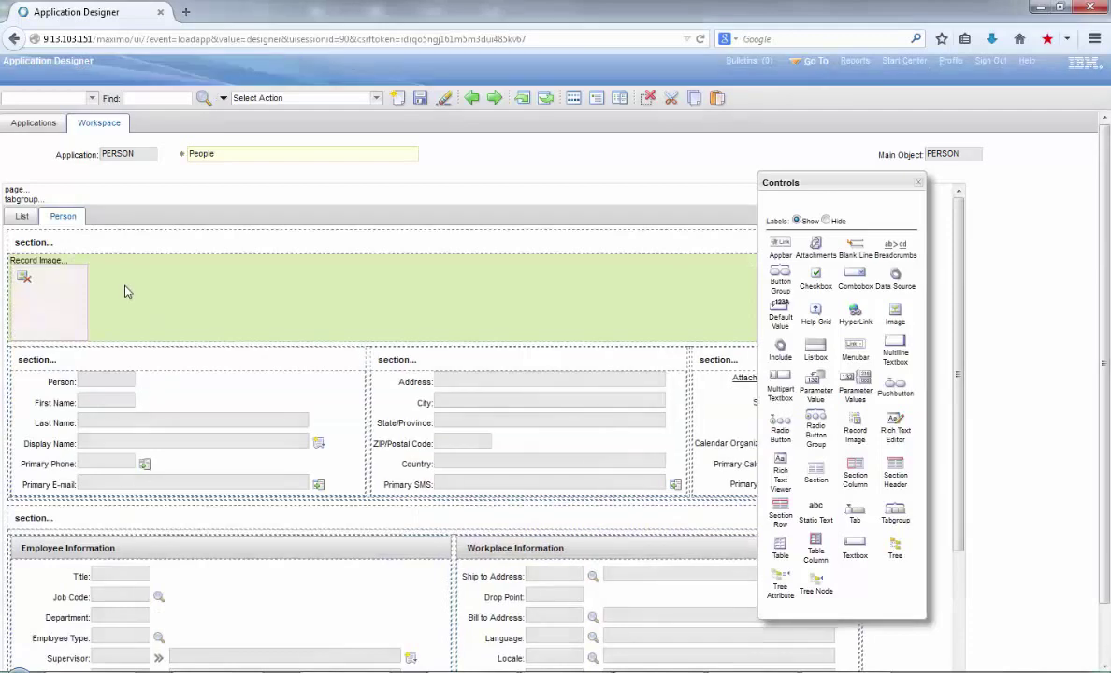
- Set the record image control's height to 150 and enlarge its width in its properties
right_click(124, 290)
left_click(155, 293)
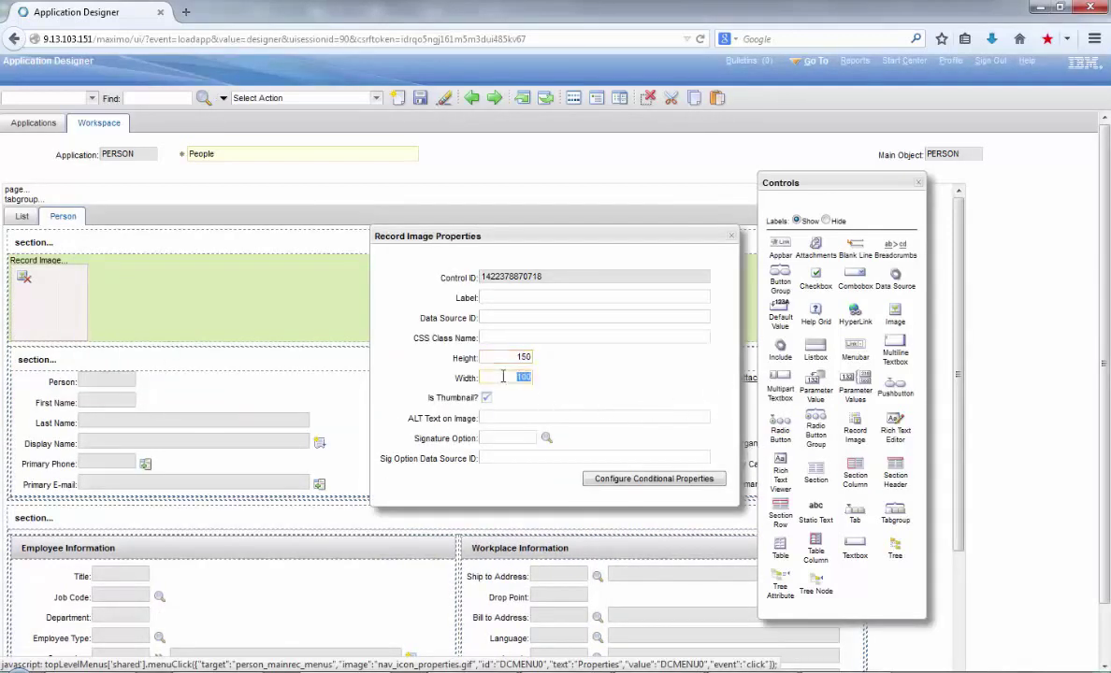
left_click(731, 236)
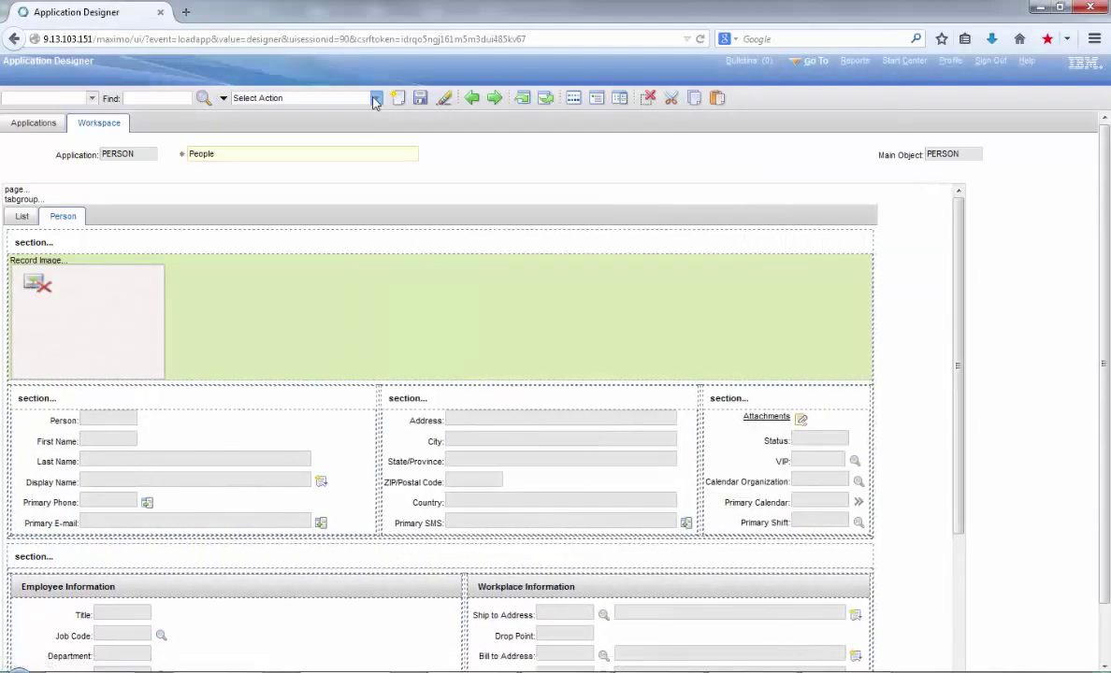
- Add a signature option ITEMIMAGE with the description "Add/Modify Image" to the People application
left_click(375, 99)
left_click(350, 114)
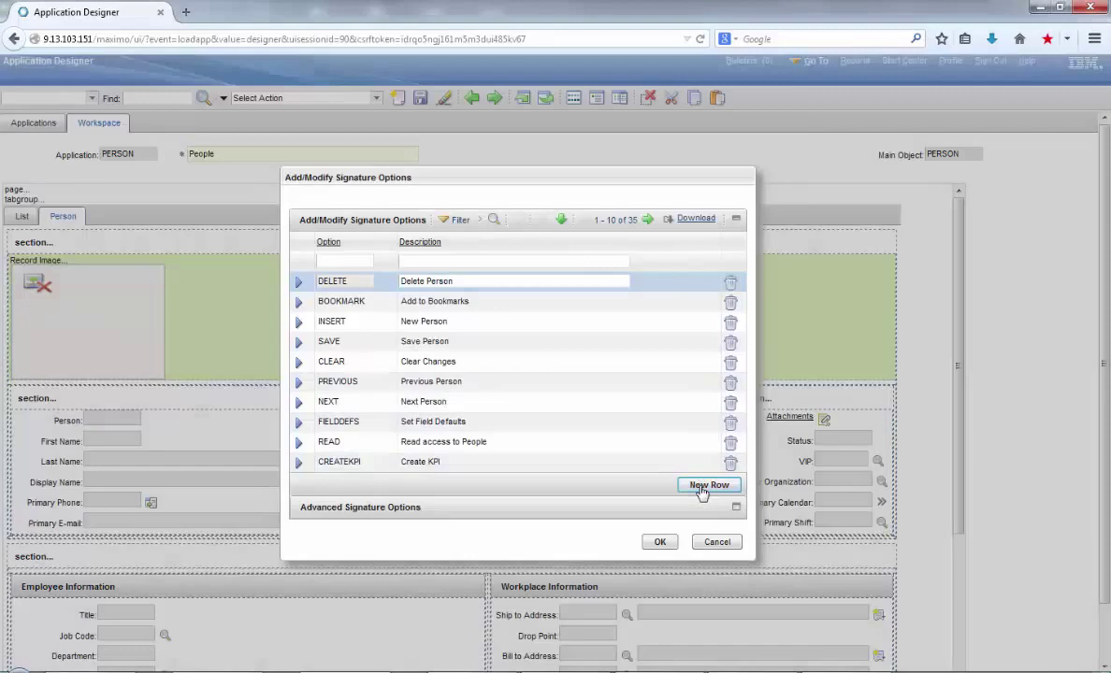
left_click(706, 486)
type("ITEMIMAGE")
key("Tab")
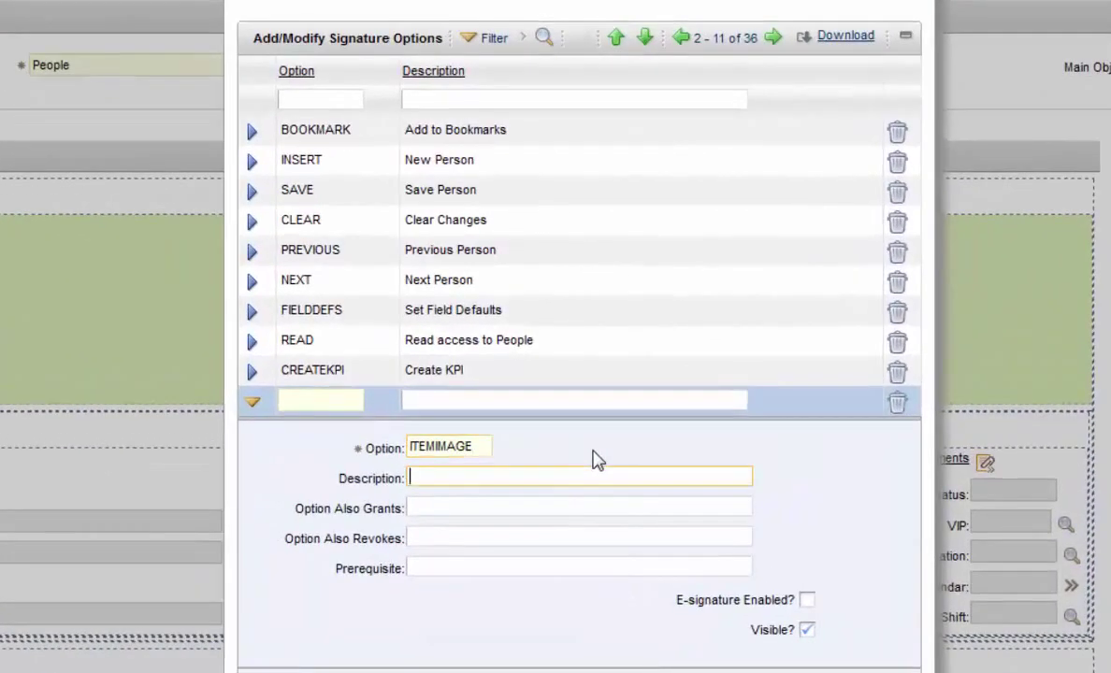
type("Add/Modify Image")
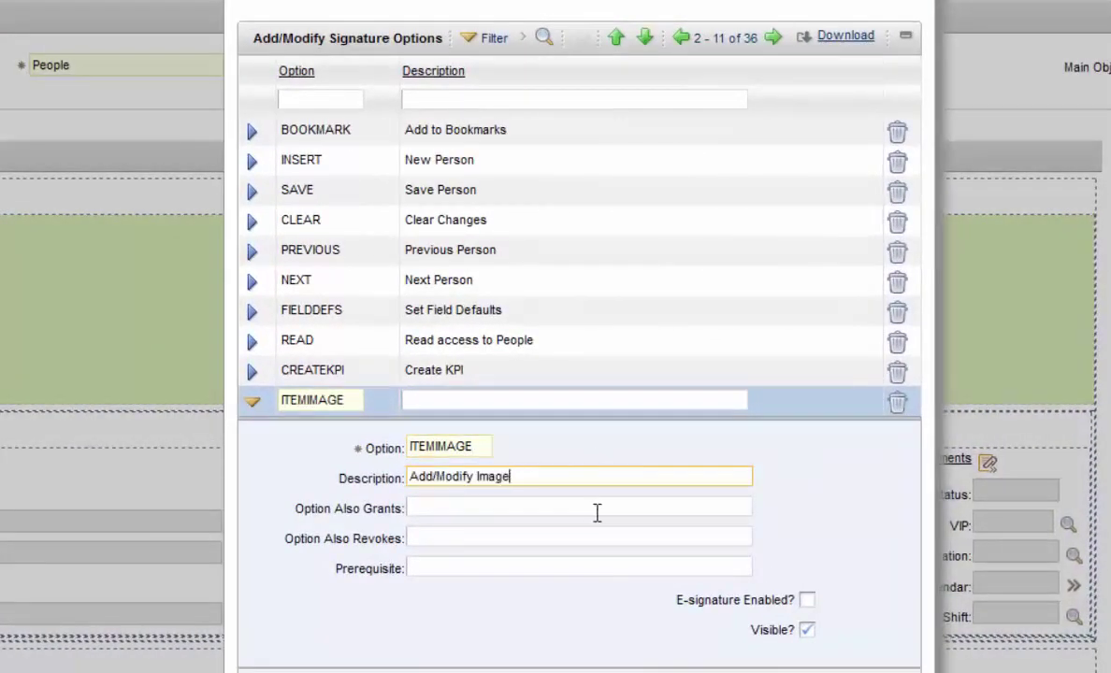
left_click(594, 510)
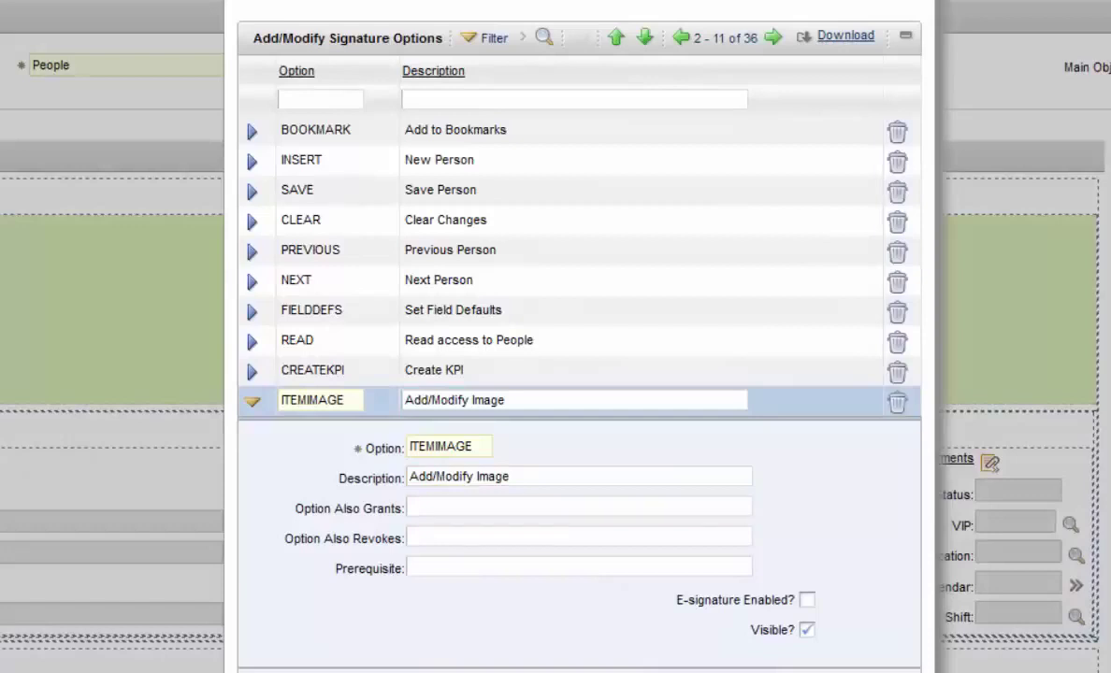
- Add a second signature option SHOWDELETE described as "Show Delete button" and accept the signature options
key("ctrl+alt+i")
type("SHOWDEL")
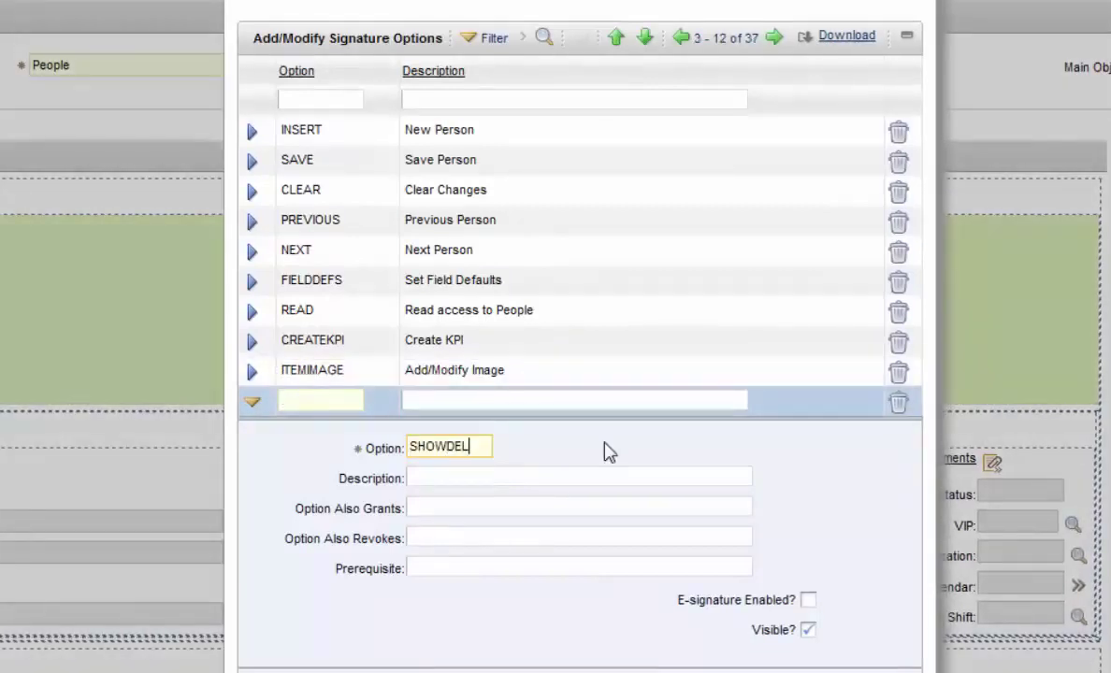
type("ETE")
key("Tab")
type("Show Delete button")
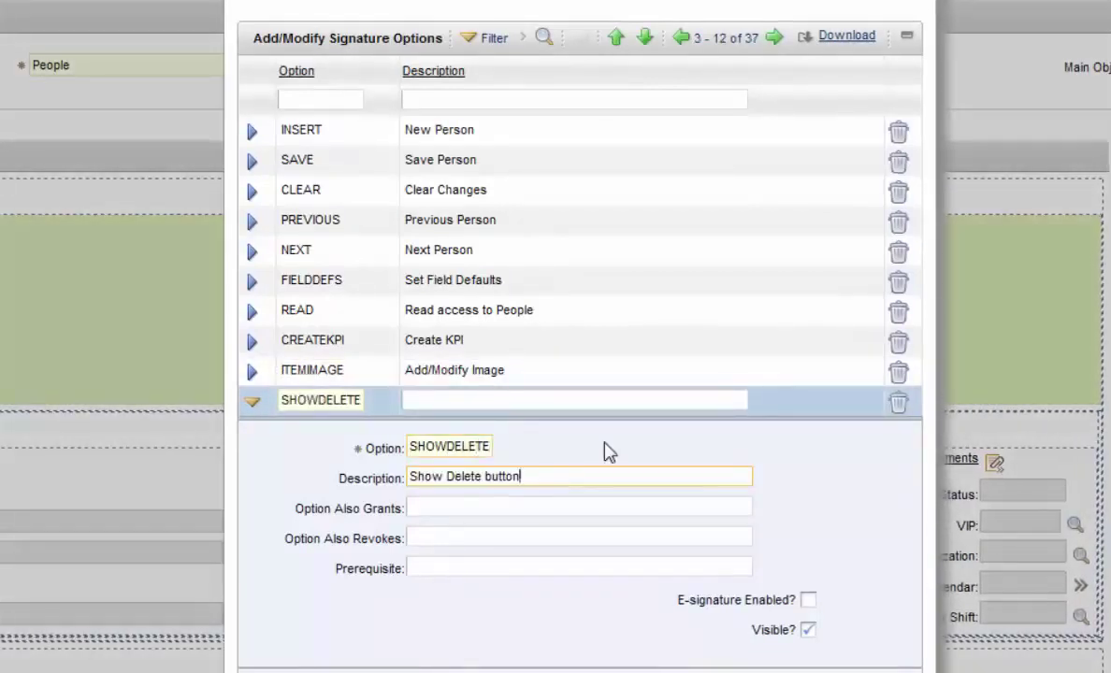
key("Tab")
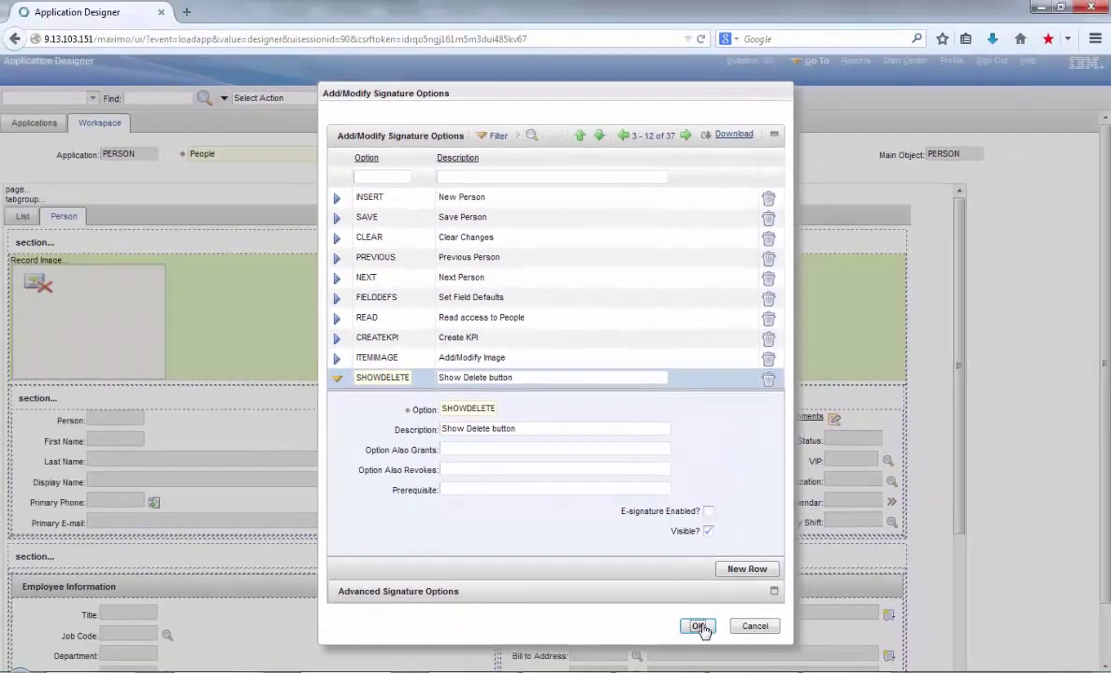
left_click(699, 626)
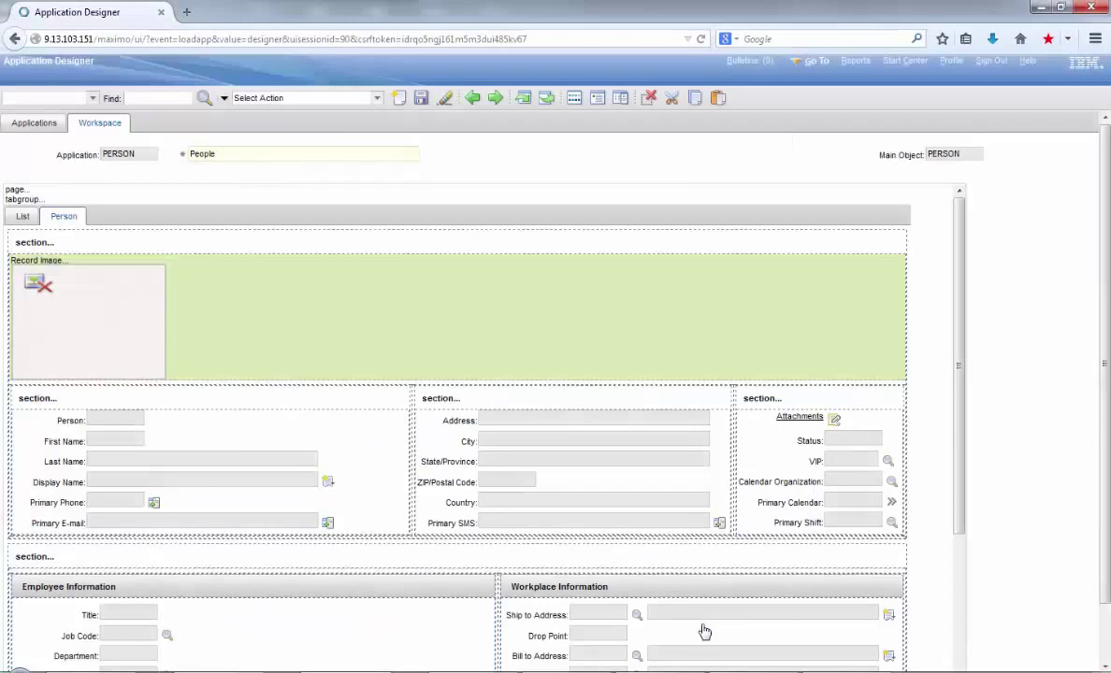
- Add a new entry to the Select Action menu with element type OPTION and key value ITEMIMAGE
left_click(376, 97)
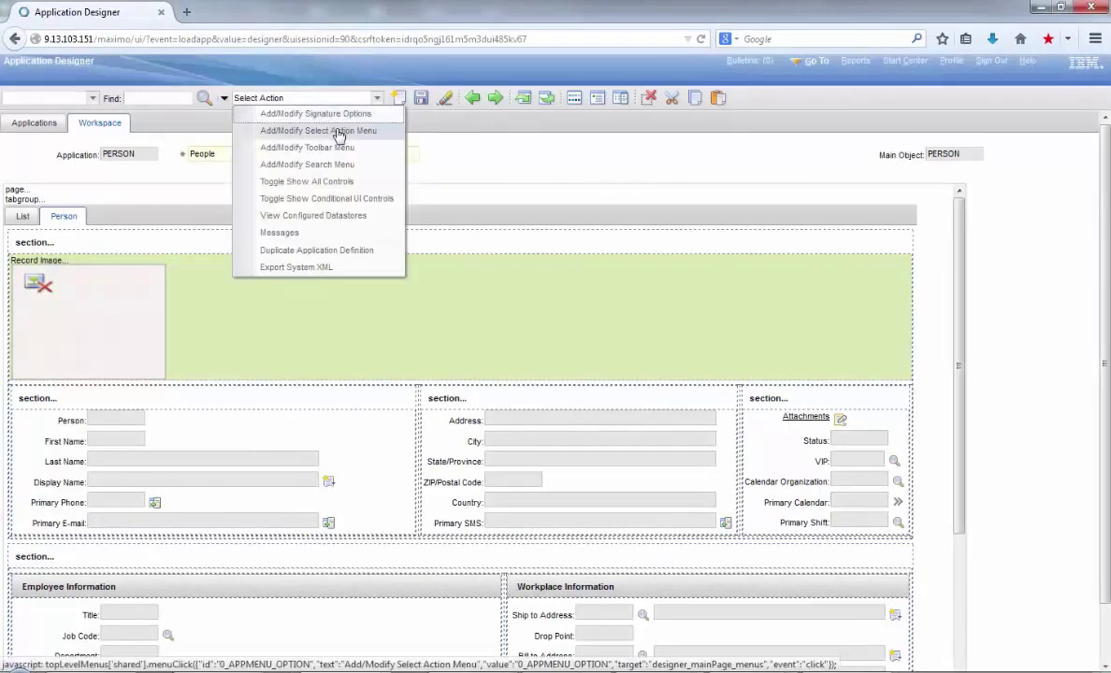
left_click(338, 132)
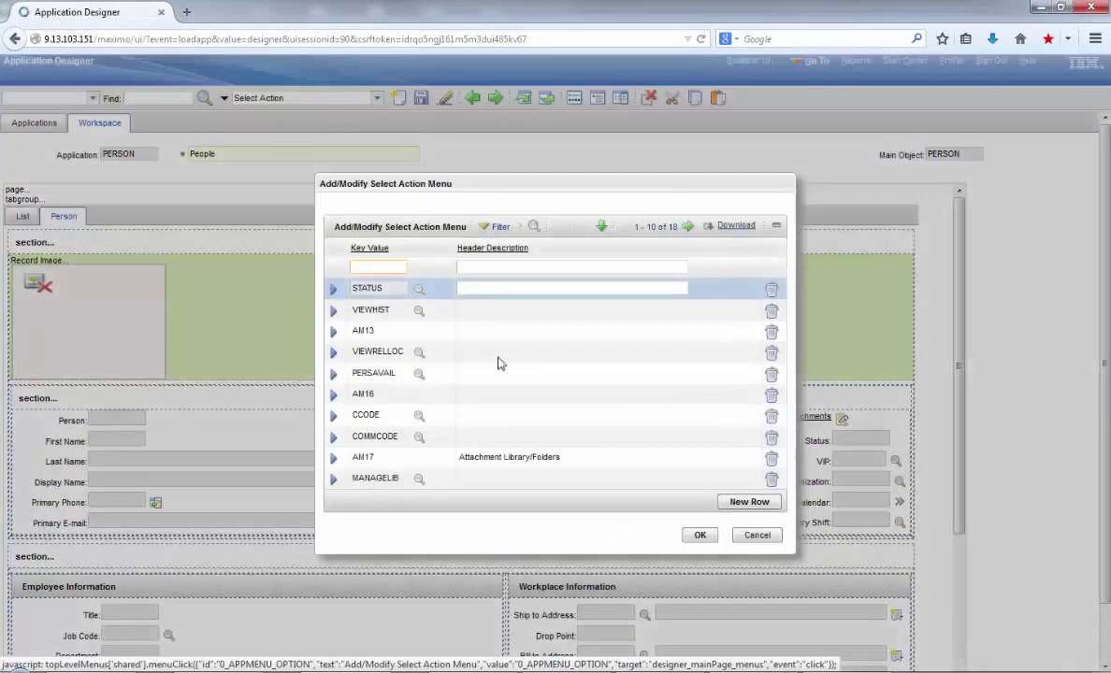
left_click(738, 504)
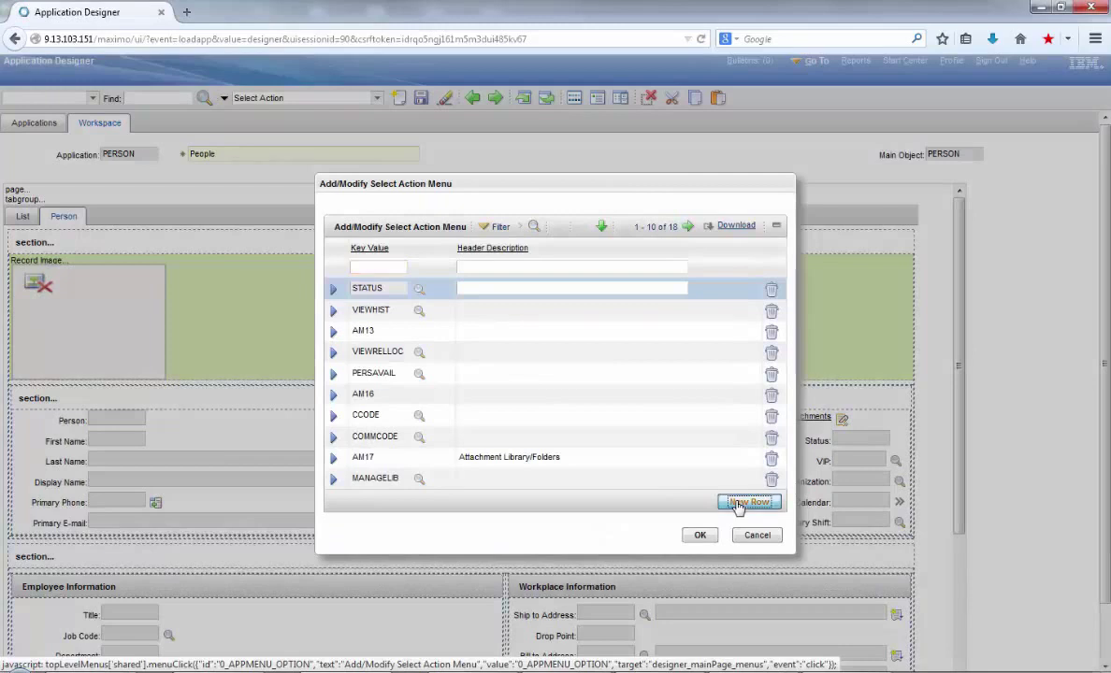
left_click(458, 406)
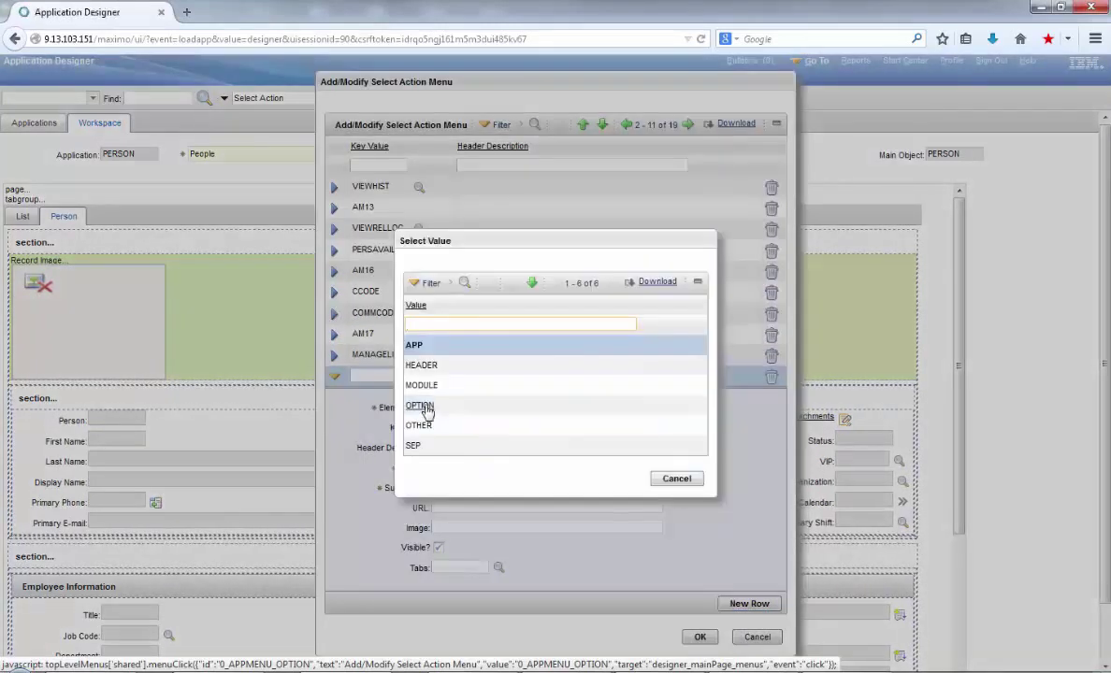
left_click(456, 405)
left_click(466, 426)
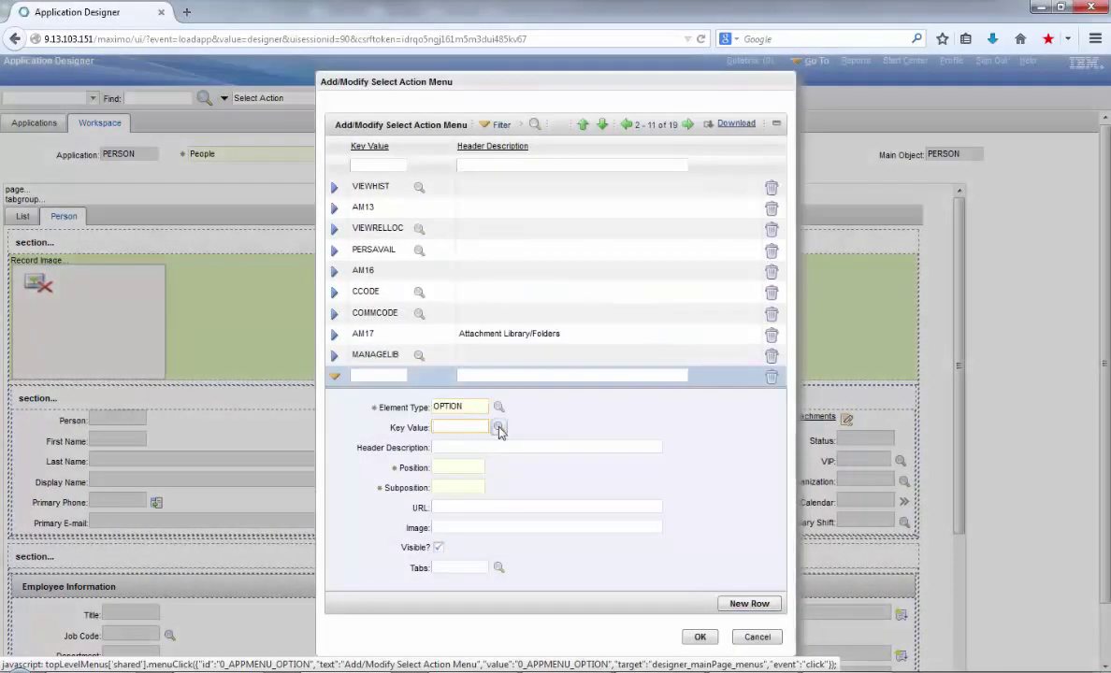
left_click(500, 428)
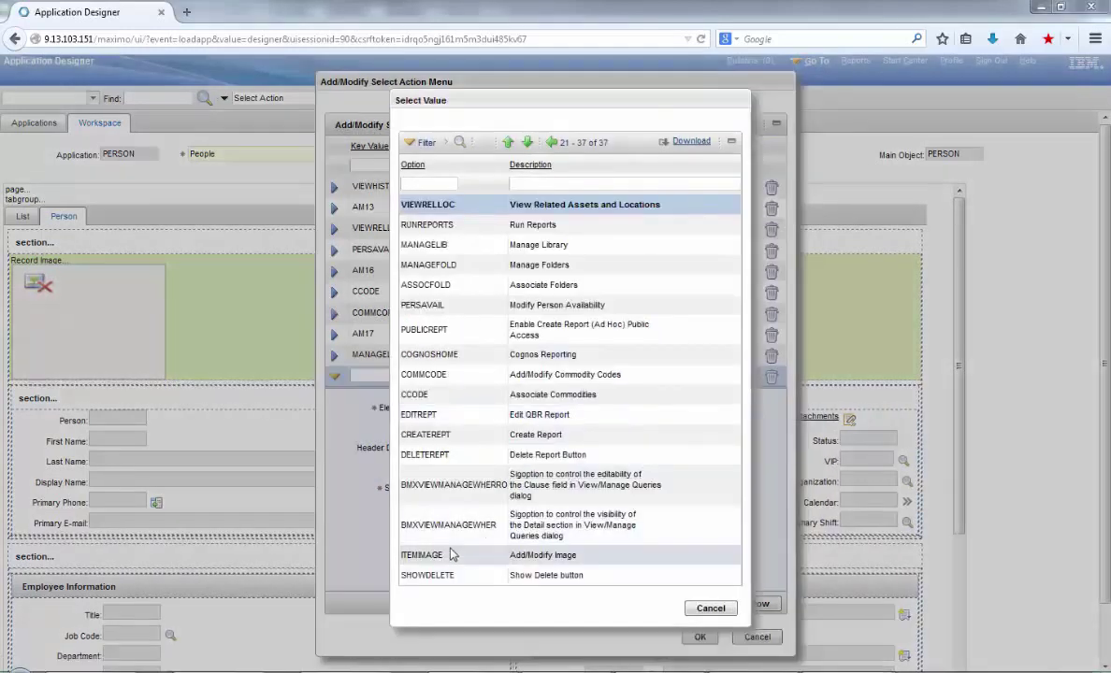
left_click(437, 555)
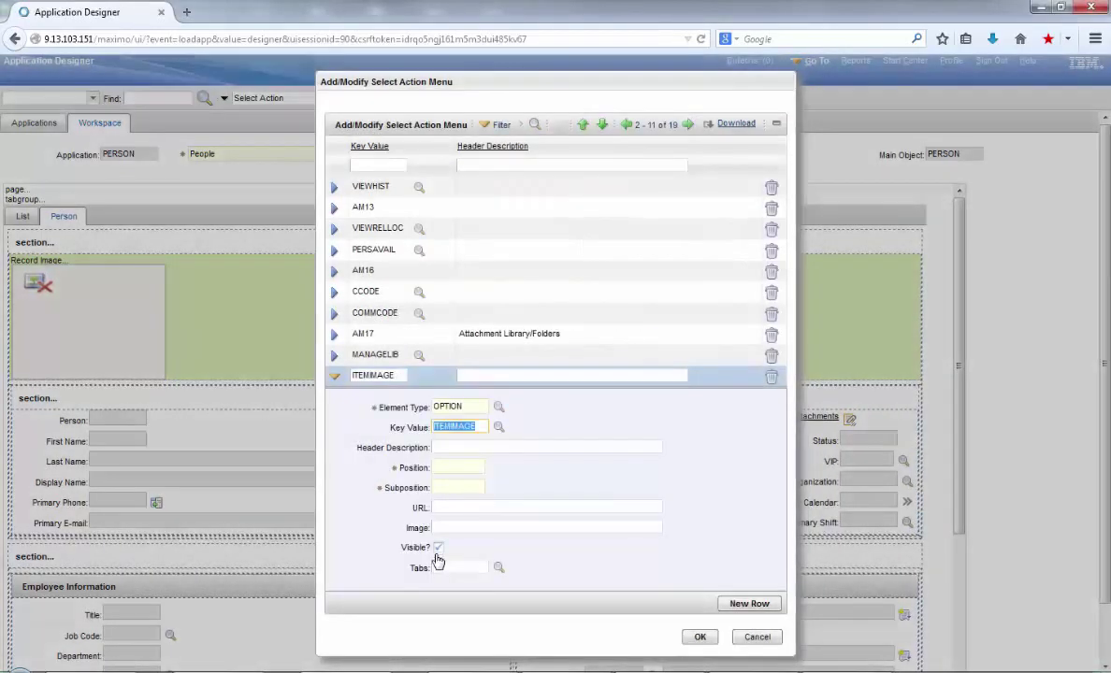
- Set the ITEMIMAGE menu entry's position to 1, subposition to 0 and tabs to ALL, and accept the menu changes
left_click(448, 468)
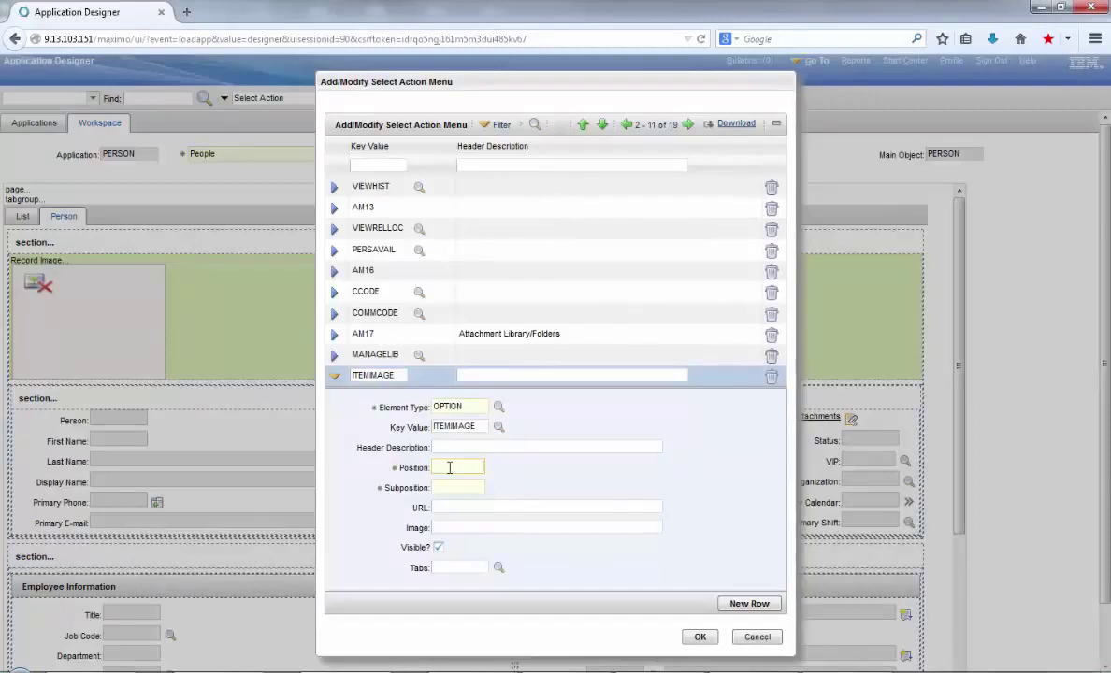
left_click(453, 483)
type("0")
left_click(464, 508)
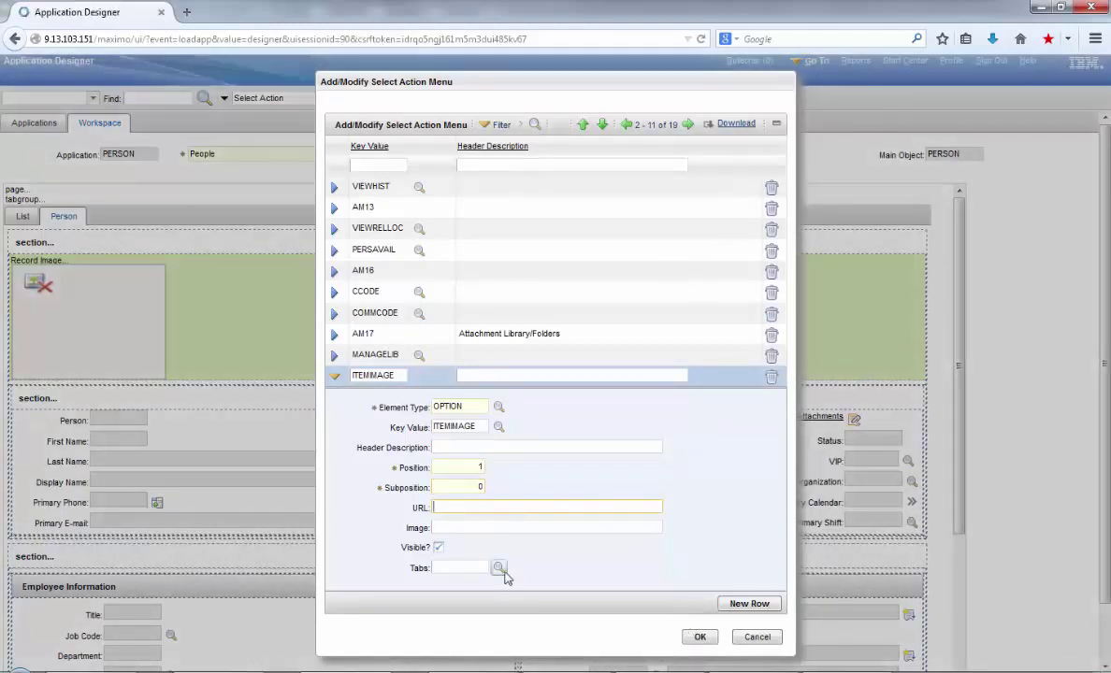
left_click(498, 567)
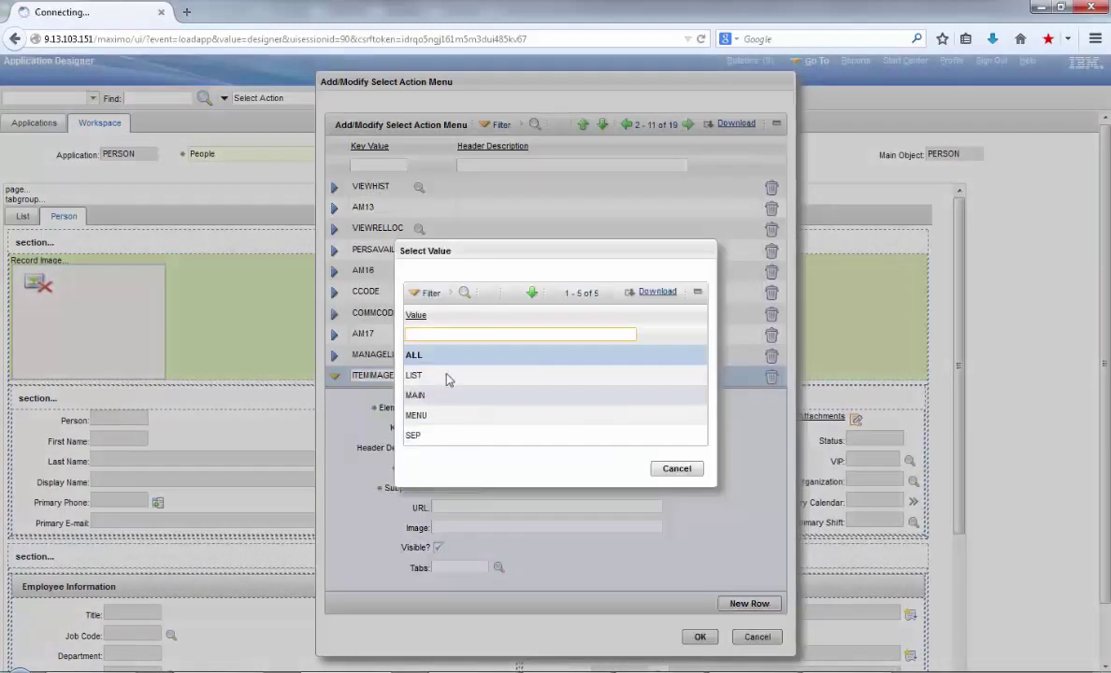
left_click(415, 358)
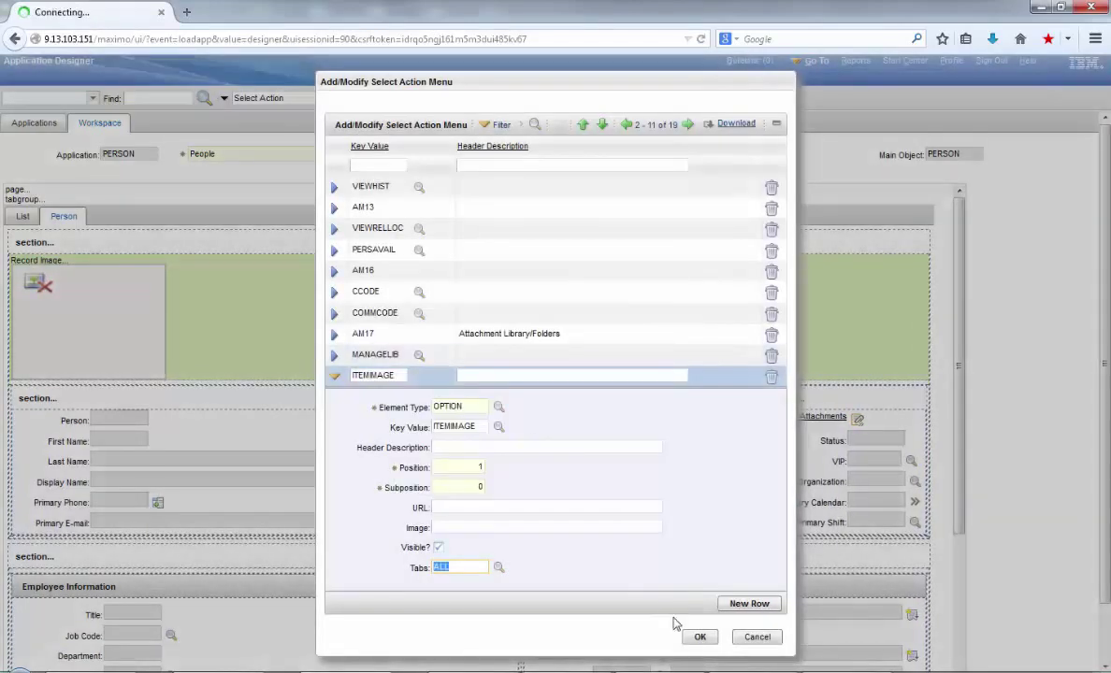
left_click(699, 637)
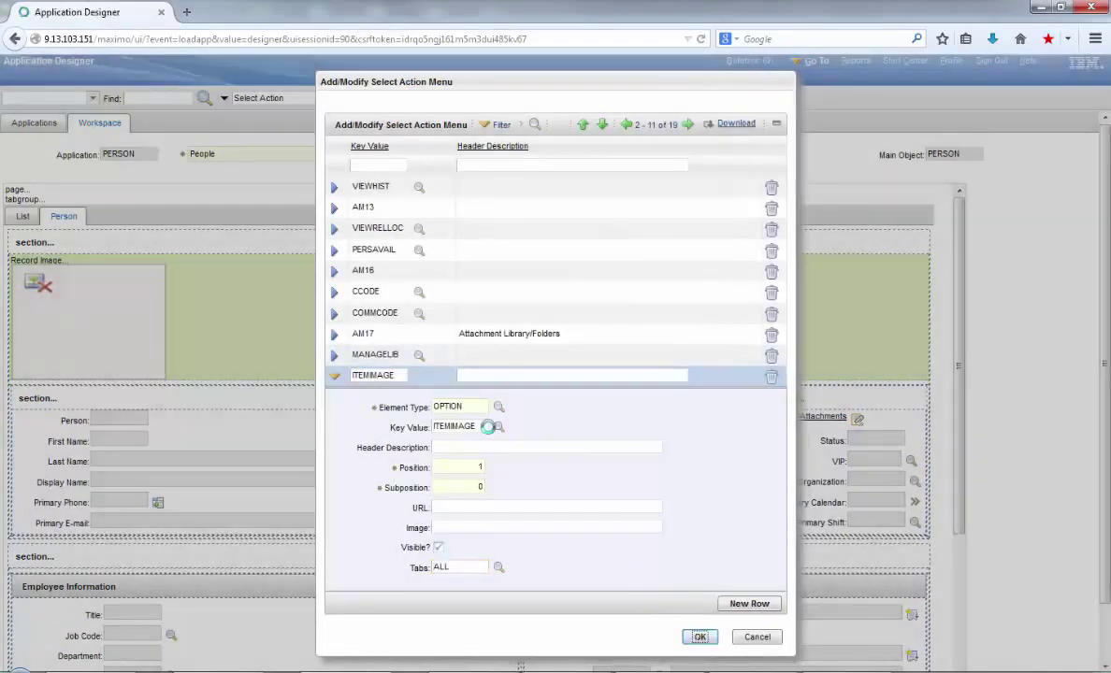
- Label the record image control "Person Photo" in its properties and save the People application
right_click(208, 289)
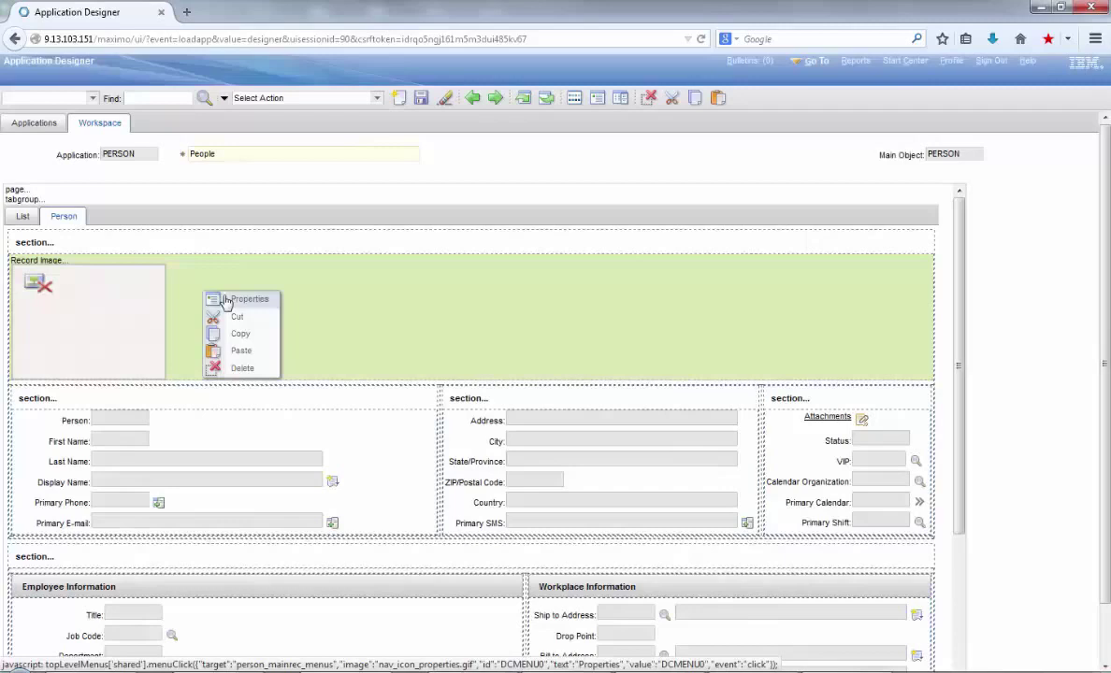
left_click(222, 298)
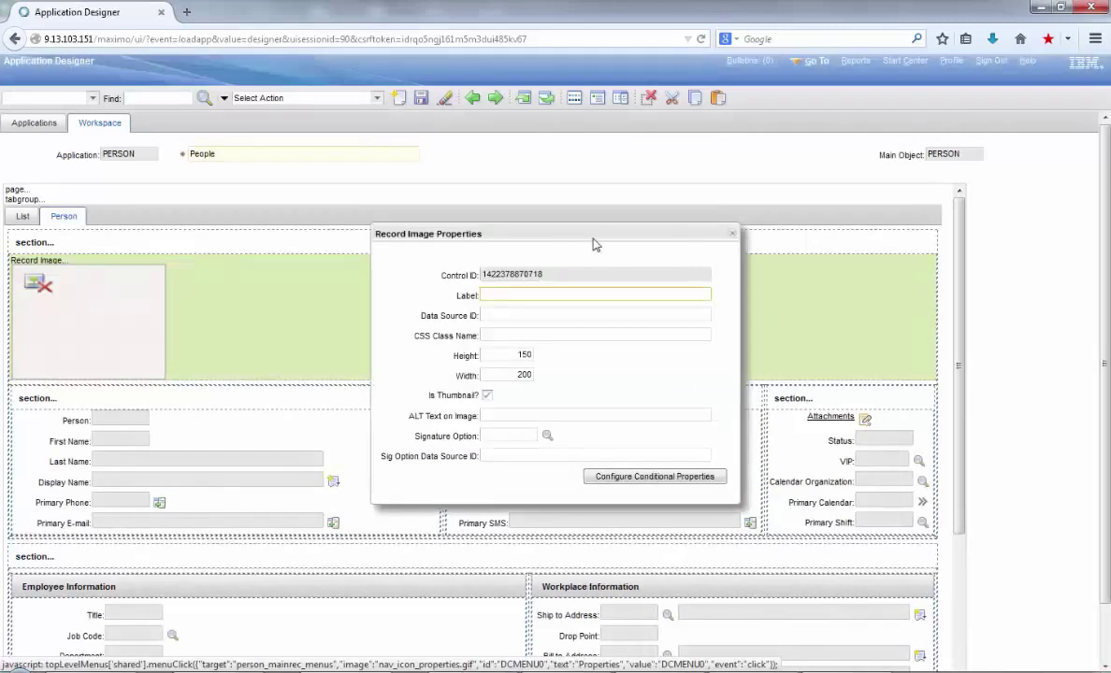
type("Person P")
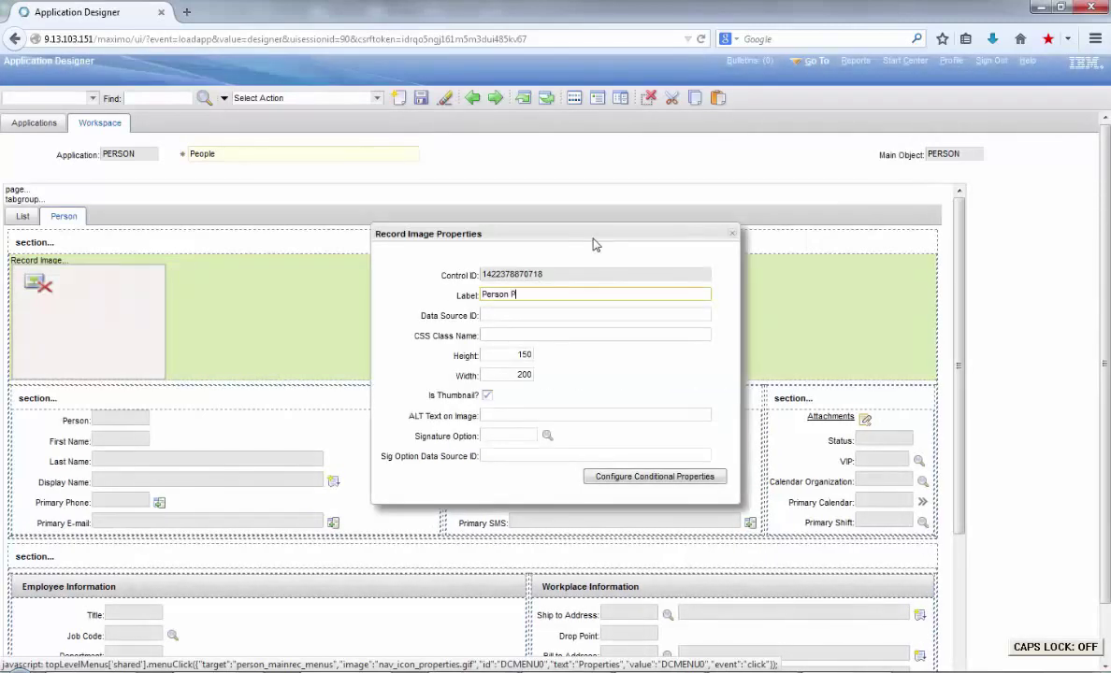
type("hoto")
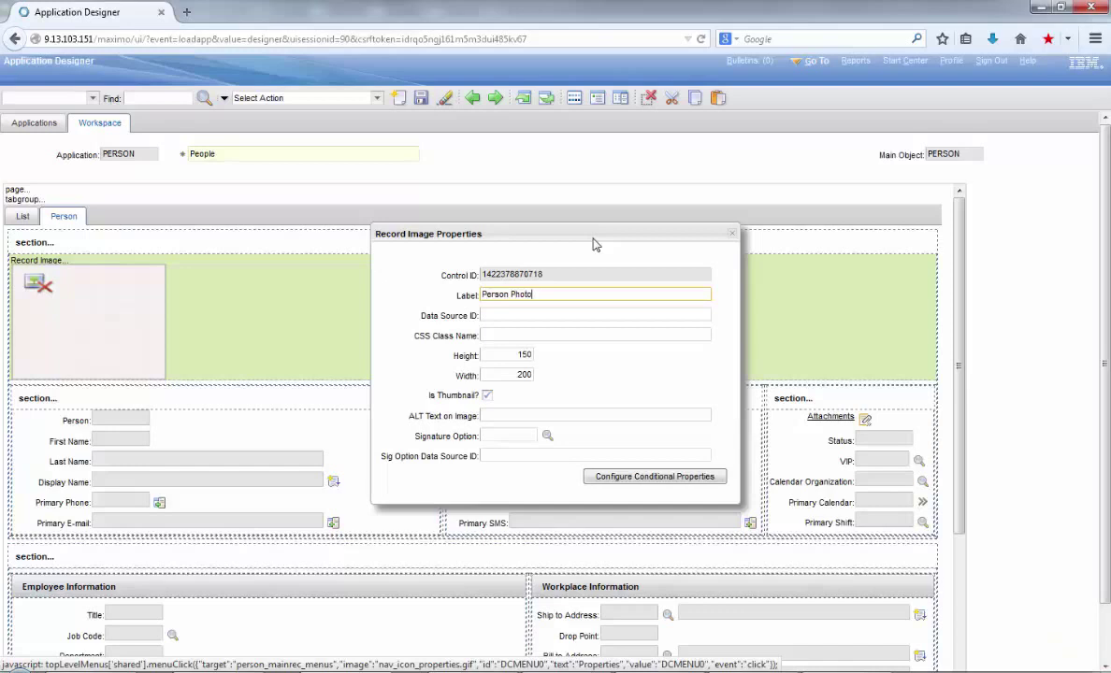
left_click(732, 233)
key("ctrl+alt+s")
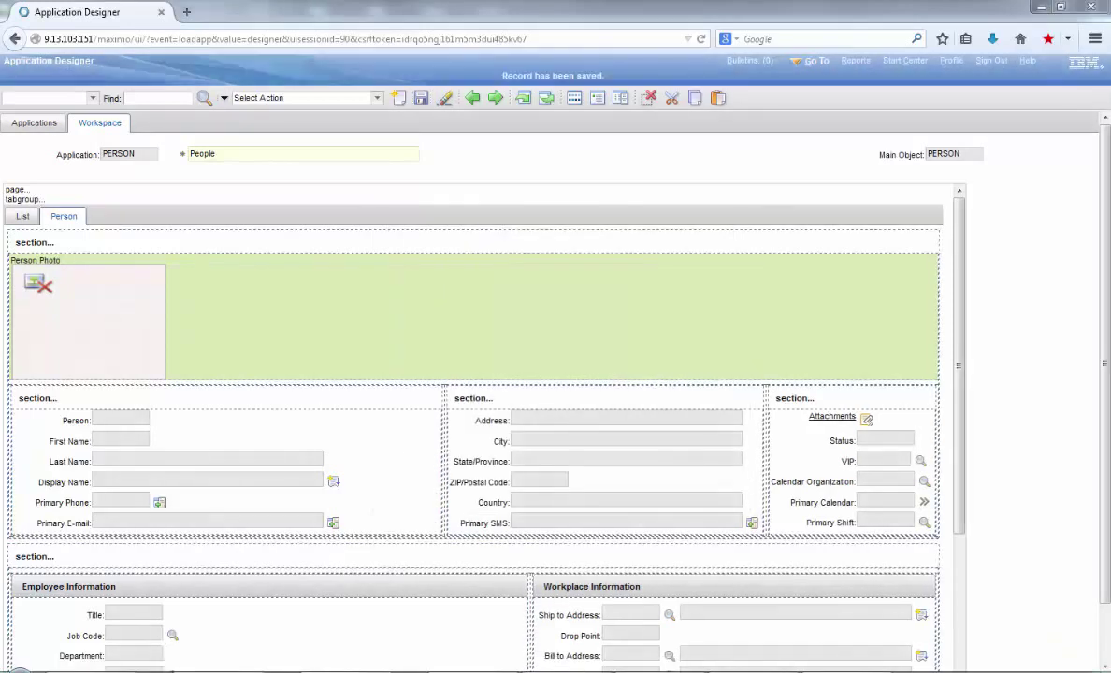
- Switch to Security Groups and find the MAXADMIN group
left_click(811, 61)
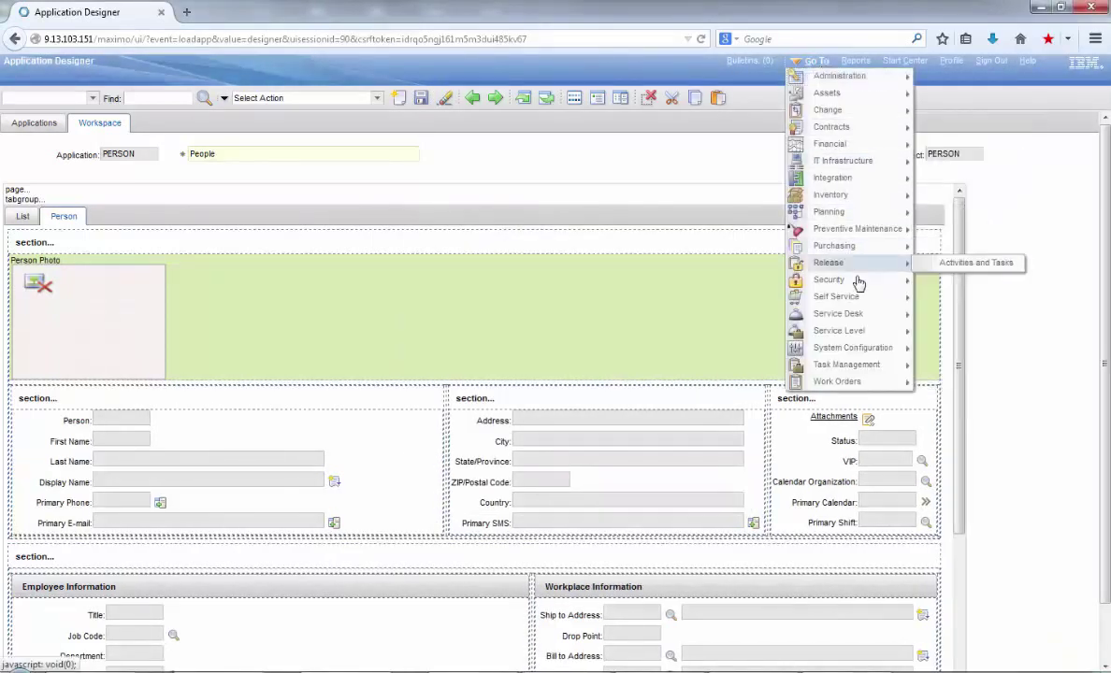
mouse_move(860, 282)
left_click(955, 280)
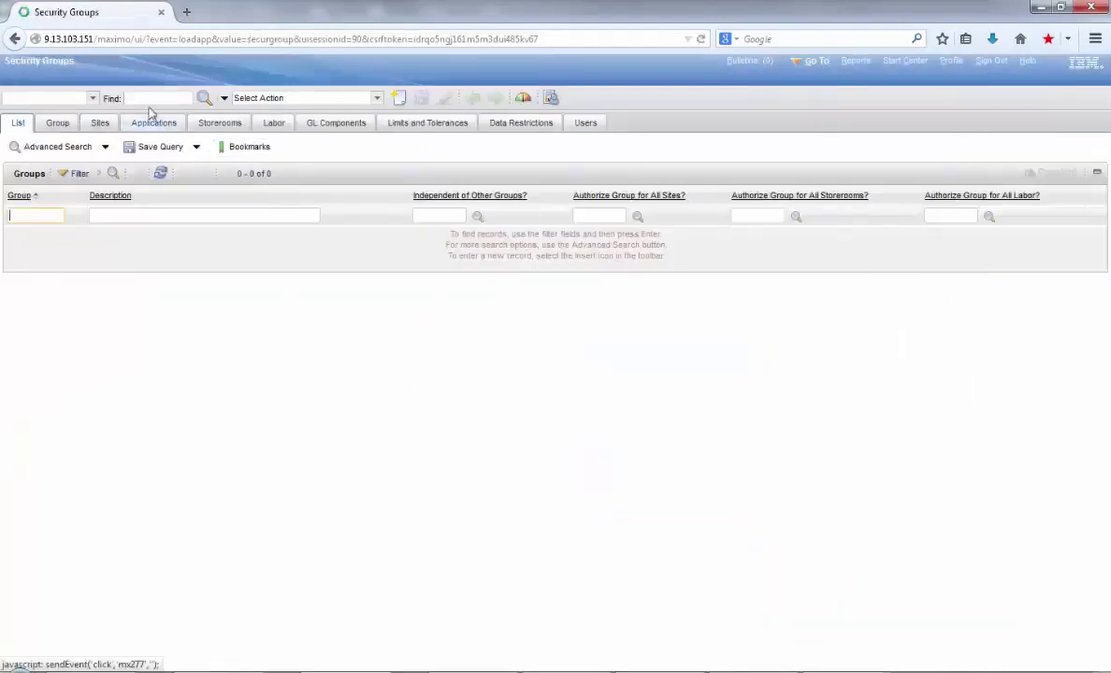
left_click(157, 97)
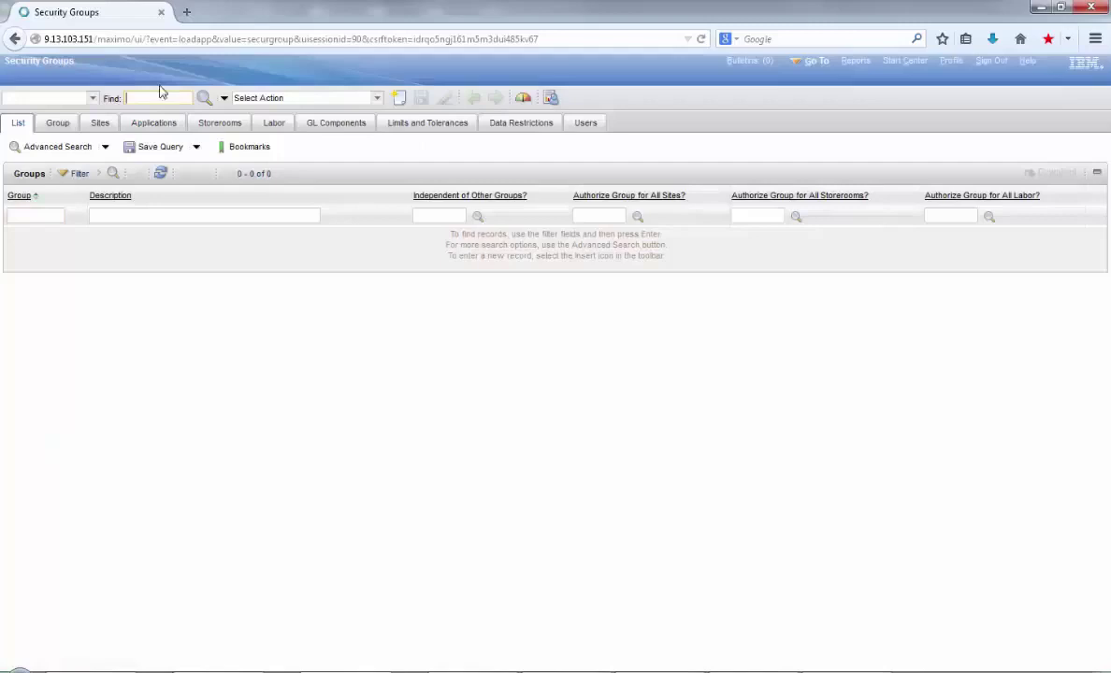
type("maxadmin")
key("Return")
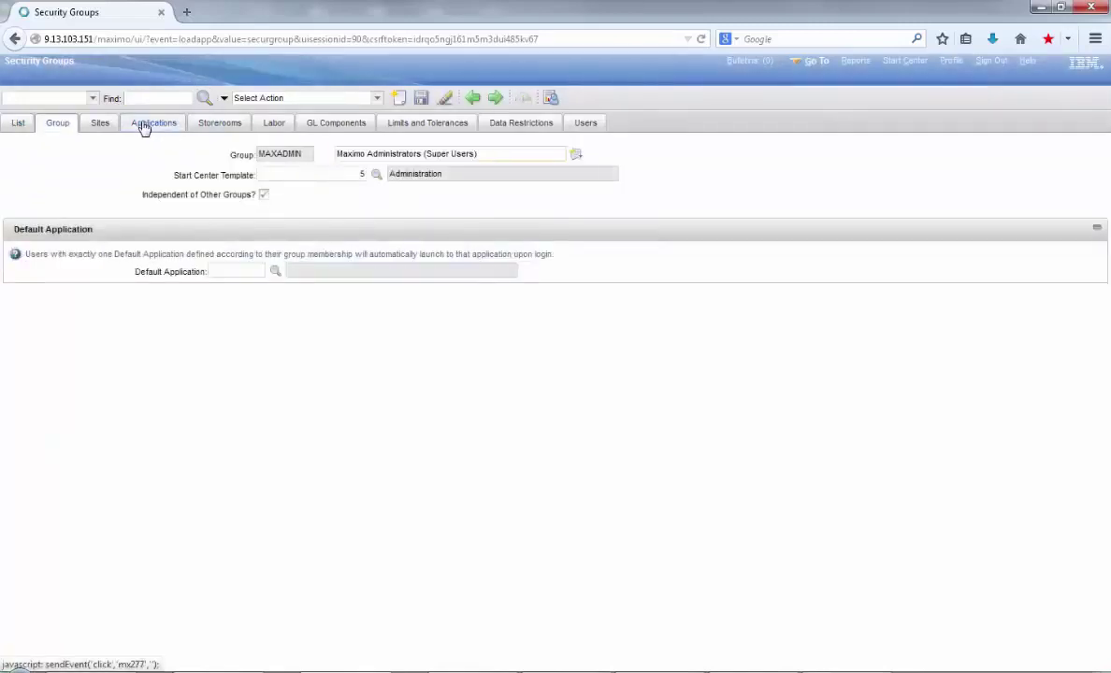
- Filter the MAXADMIN group's applications by "people" and select People to display its options
left_click(144, 128)
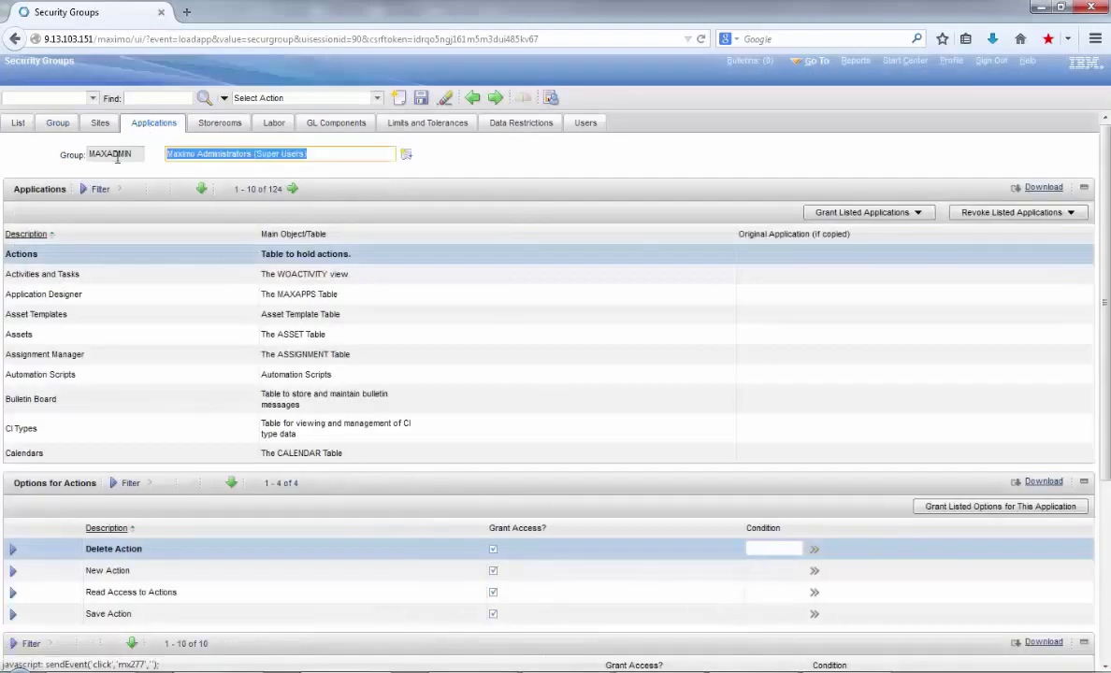
left_click(105, 192)
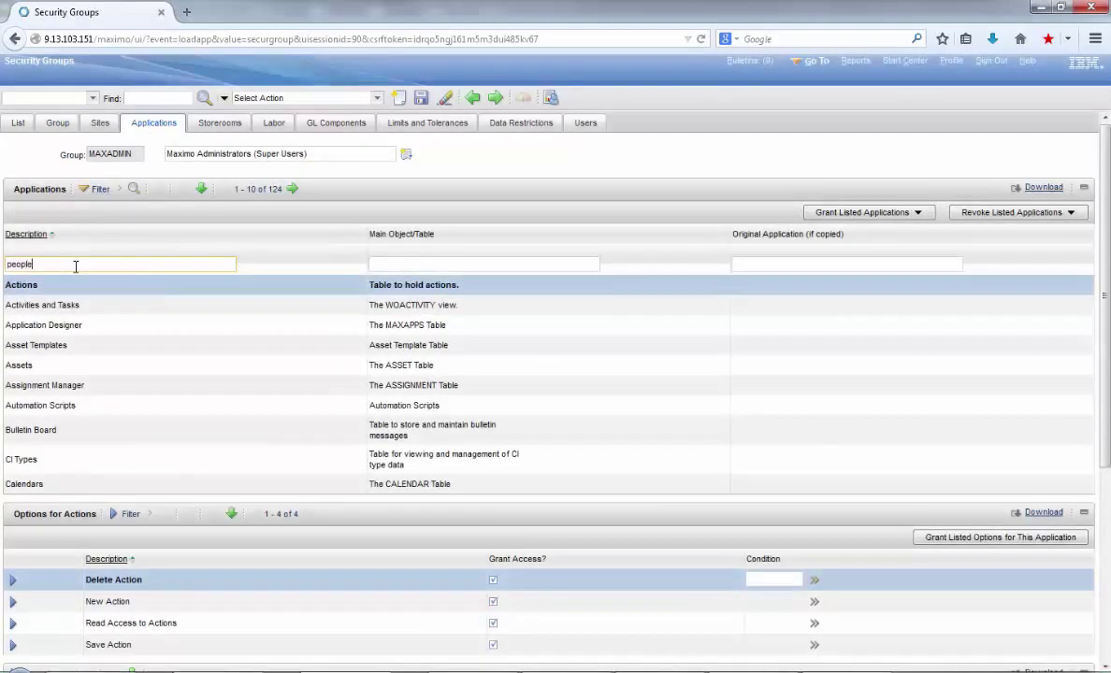
key("Return")
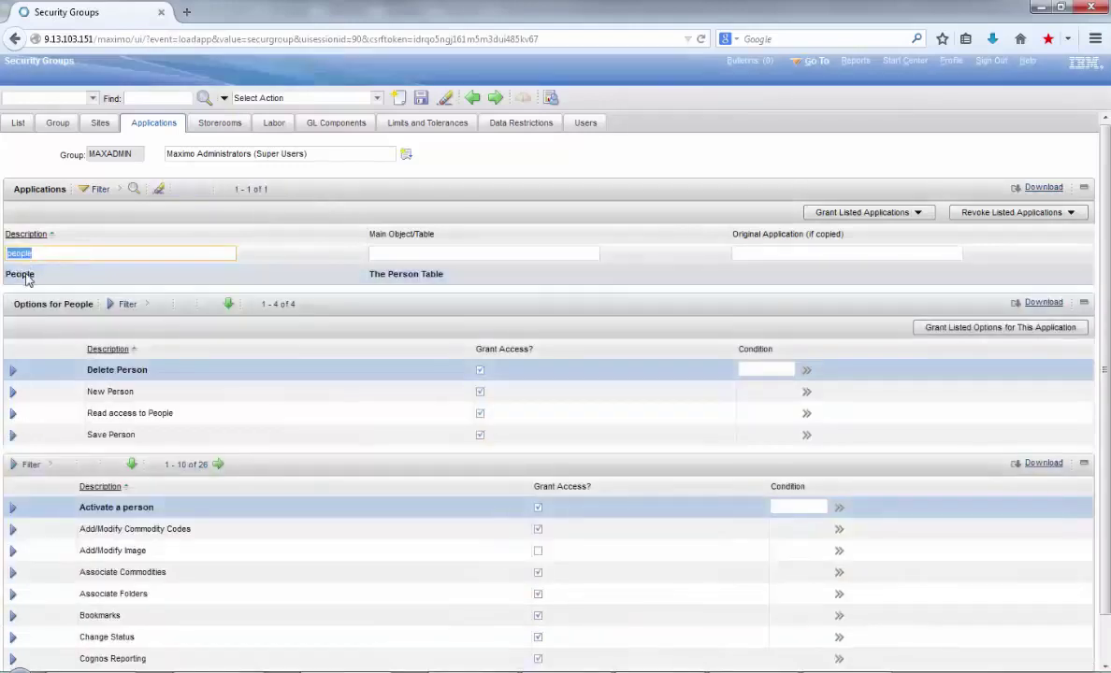
left_click(29, 275)
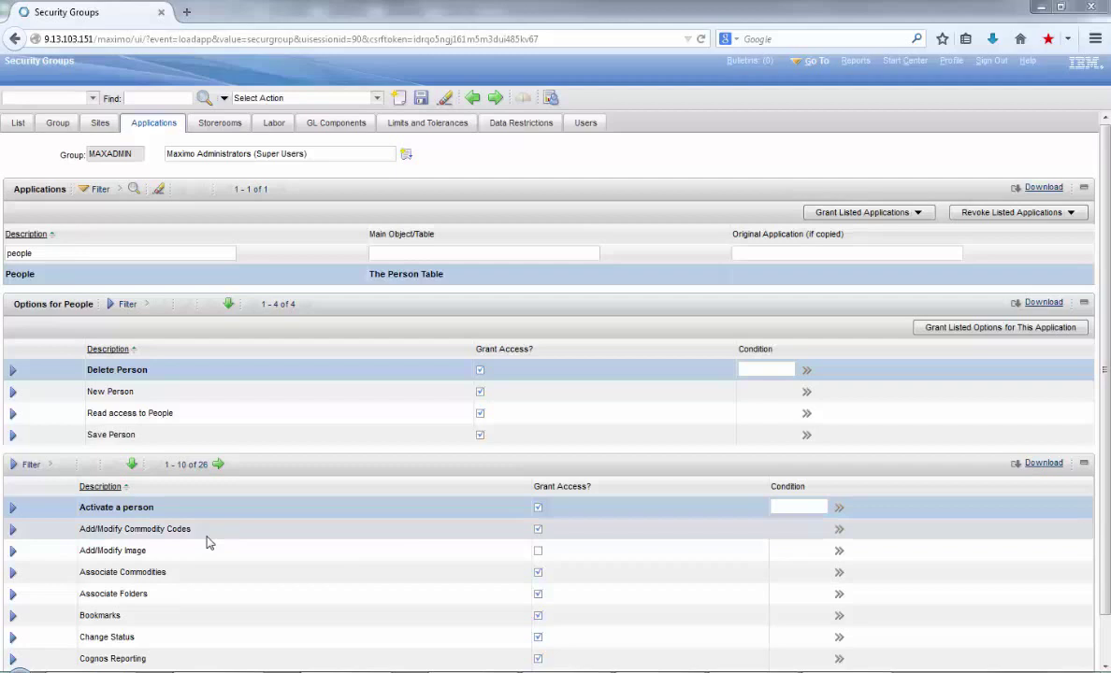
- Grant the MAXADMIN group access to the Add/Modify Image and Show Delete button options for People, and save the group
left_click(538, 551)
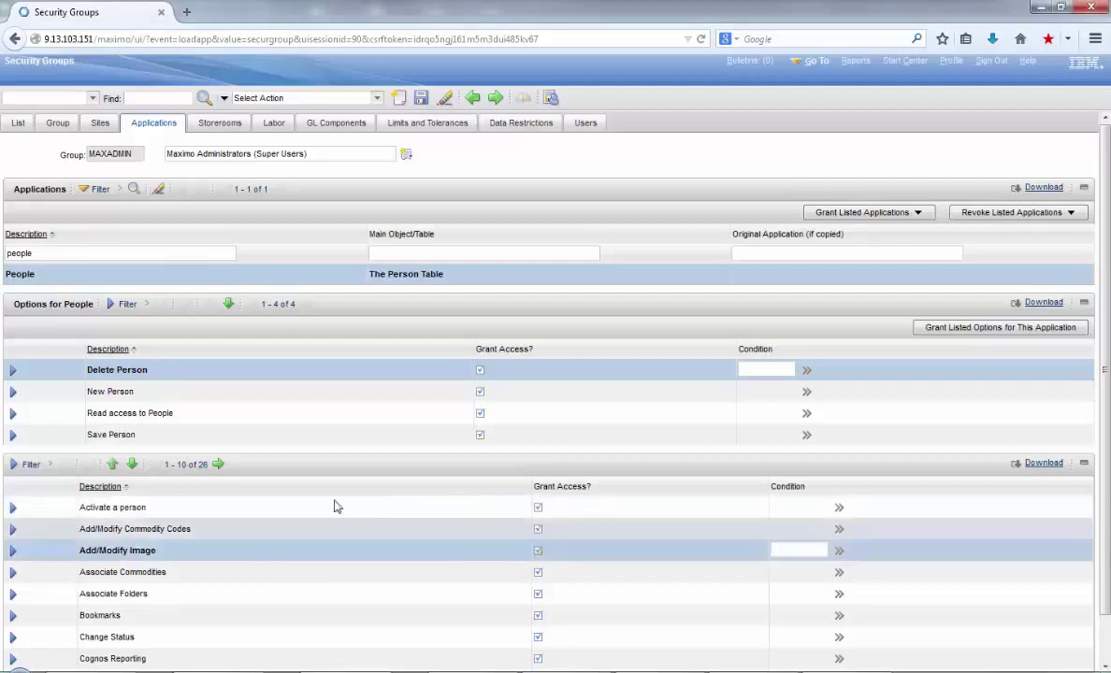
left_click(218, 465)
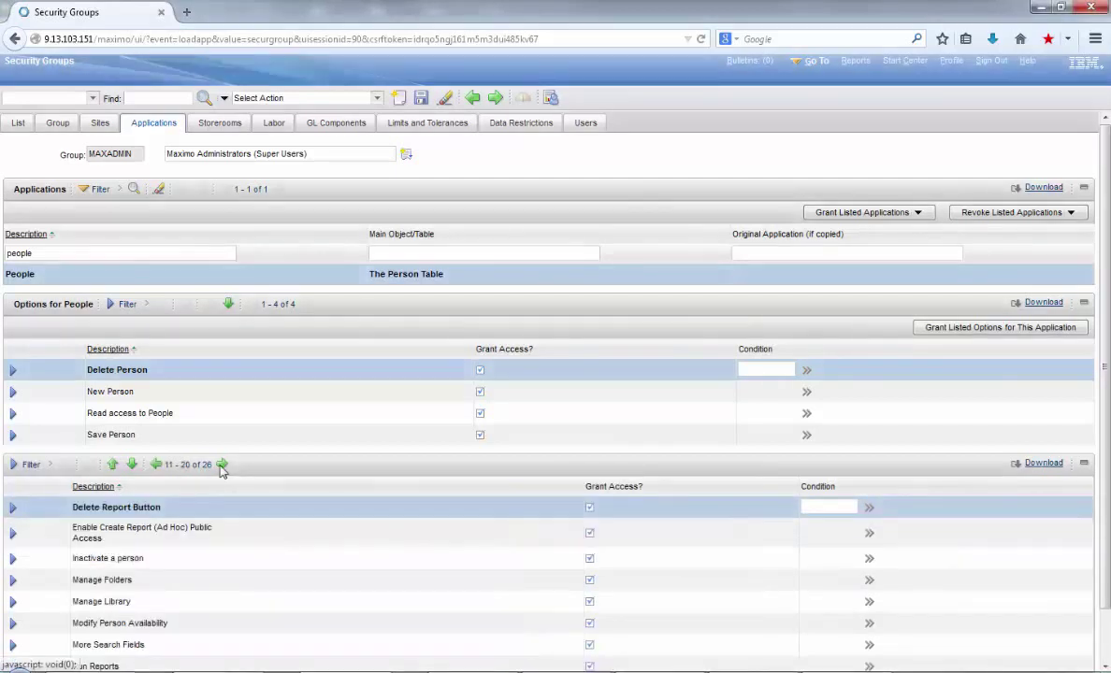
scroll(598, 613, "down", 1)
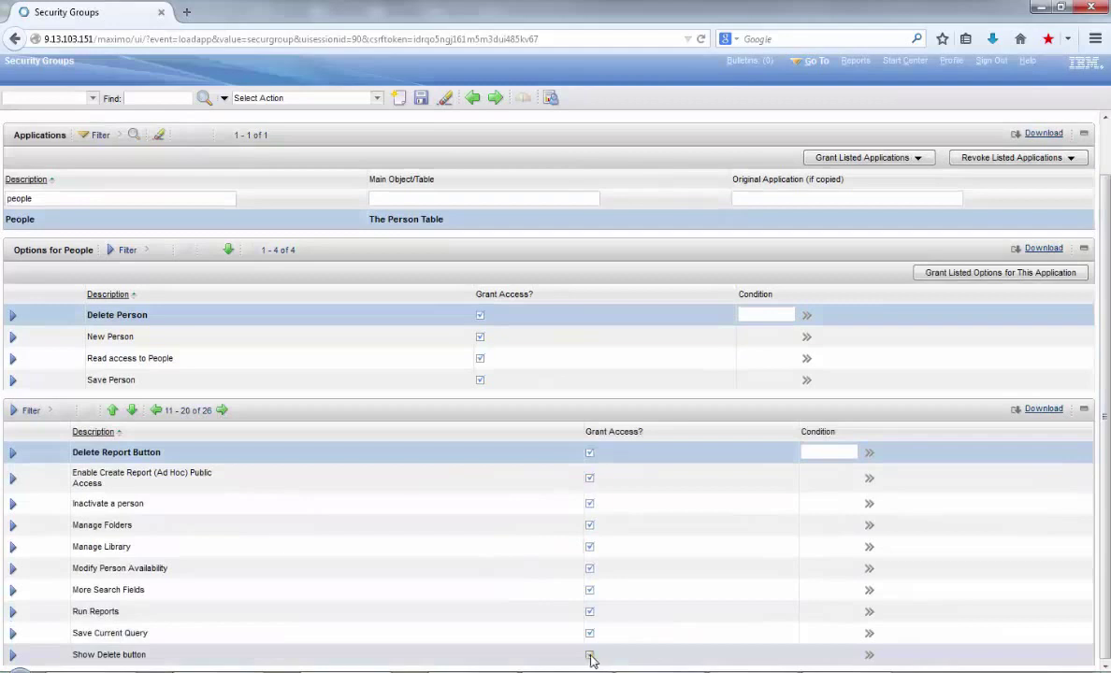
left_click(590, 656)
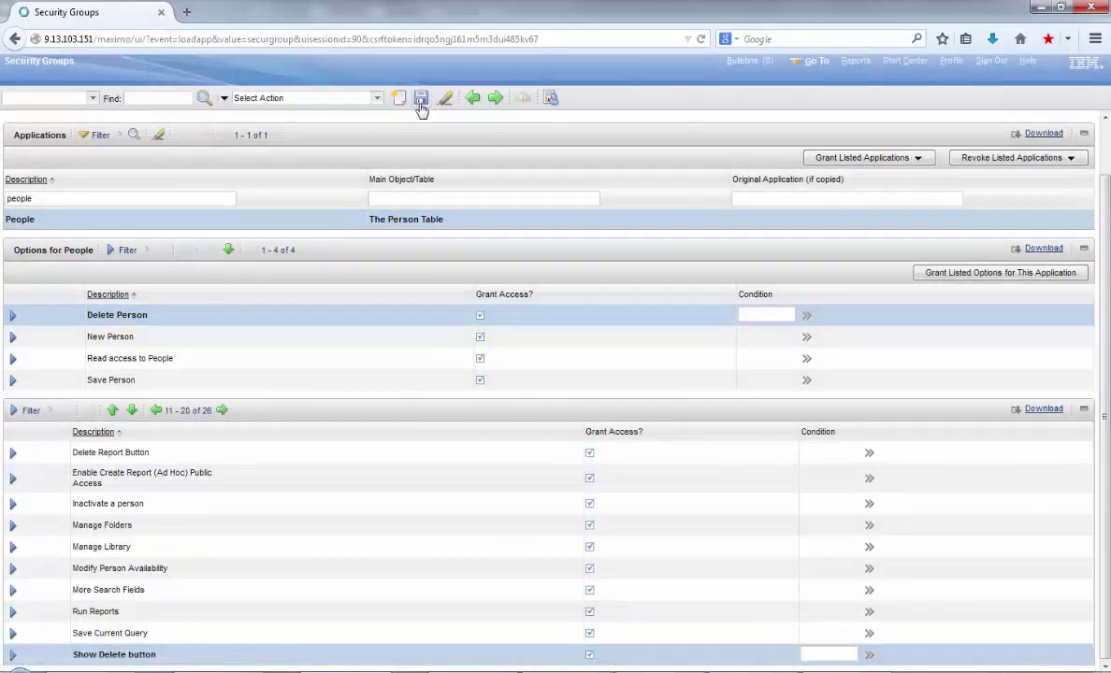
left_click(421, 101)
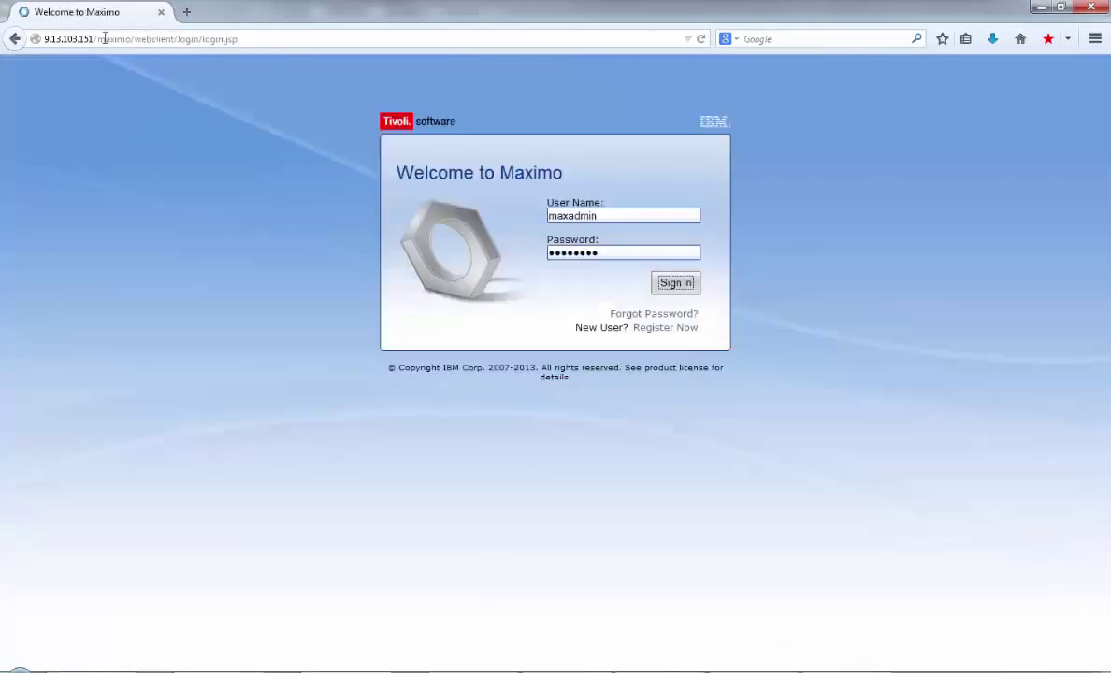
- Sign back in to Maximo as maxadmin and open the first person record in the People application
key("Return")
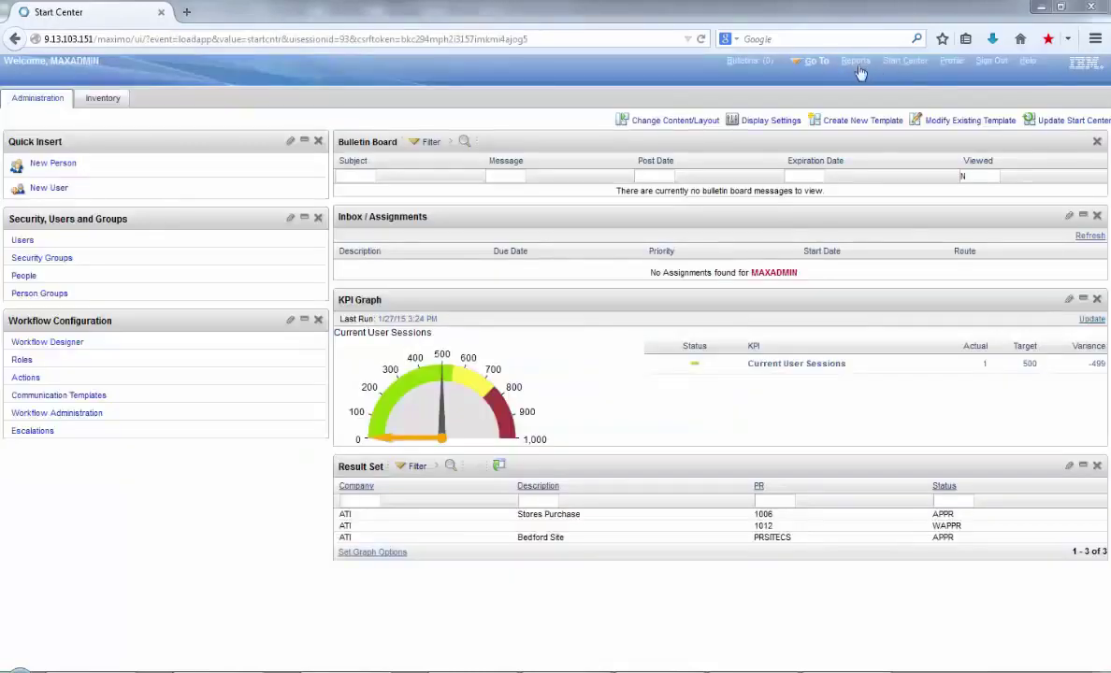
left_click(816, 63)
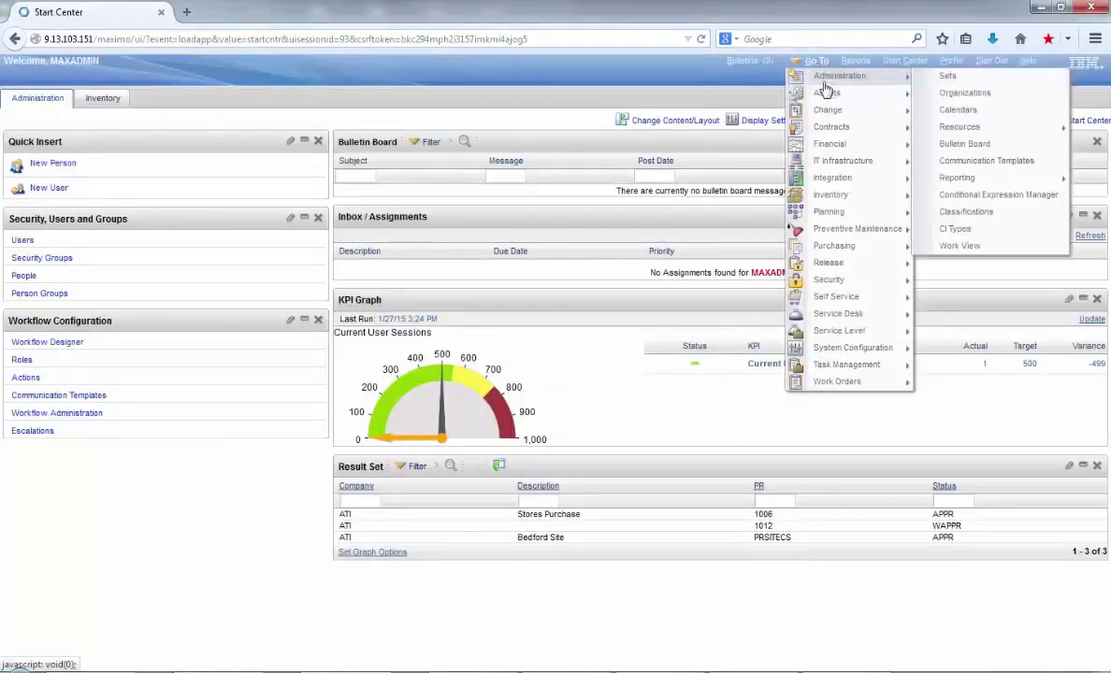
mouse_move(838, 76)
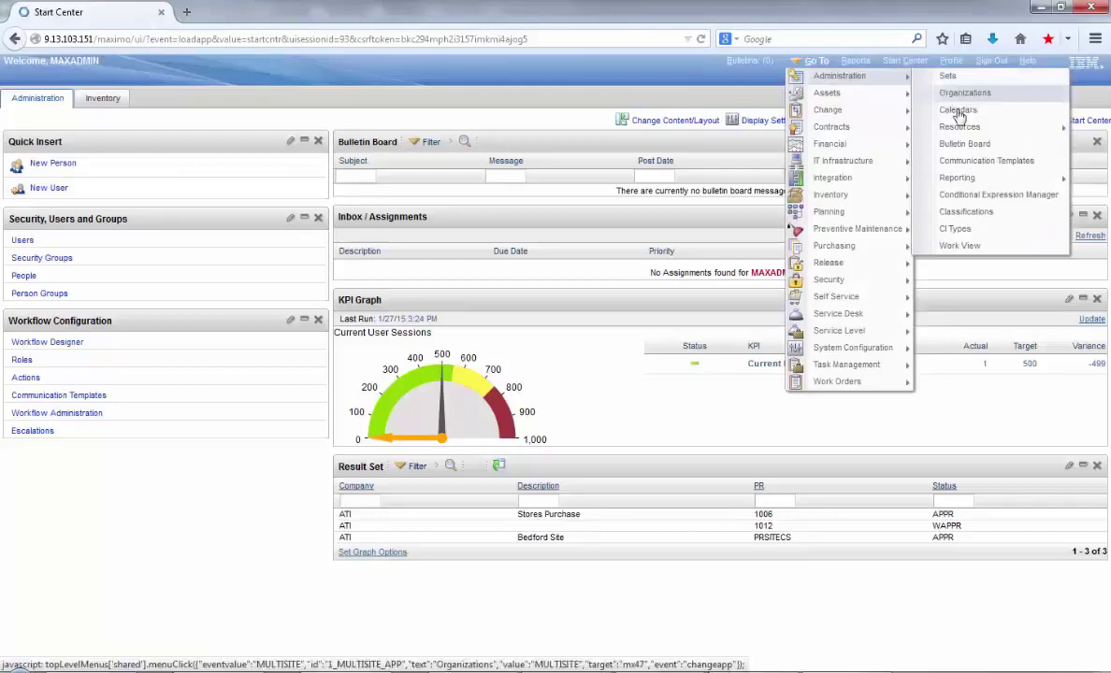
mouse_move(959, 127)
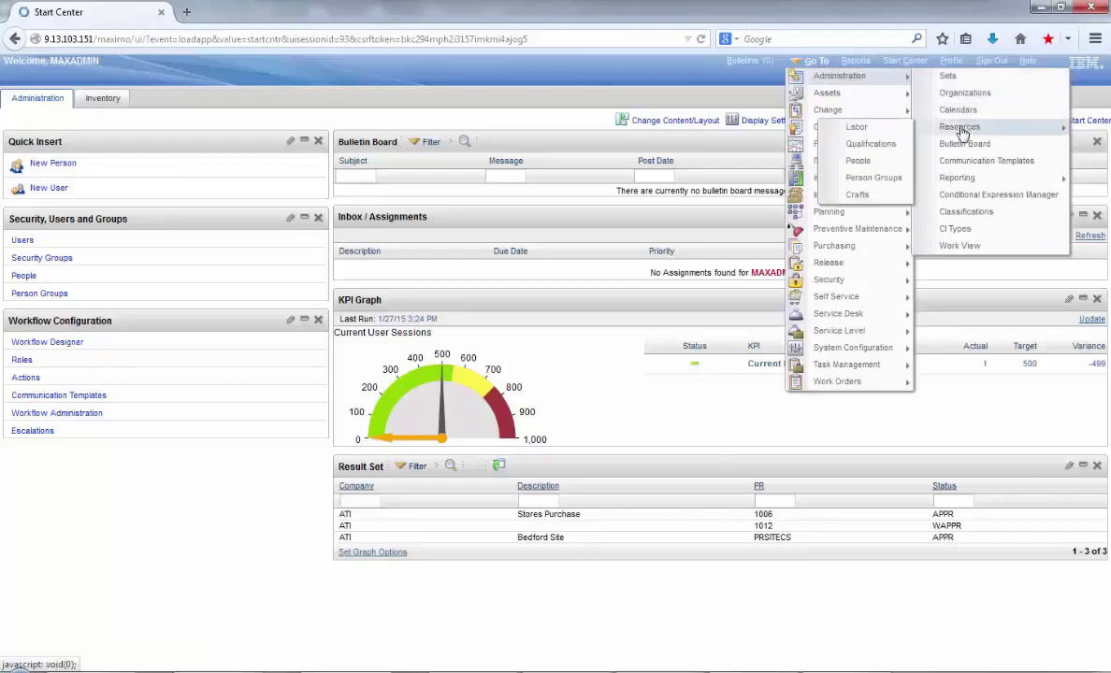
left_click(881, 168)
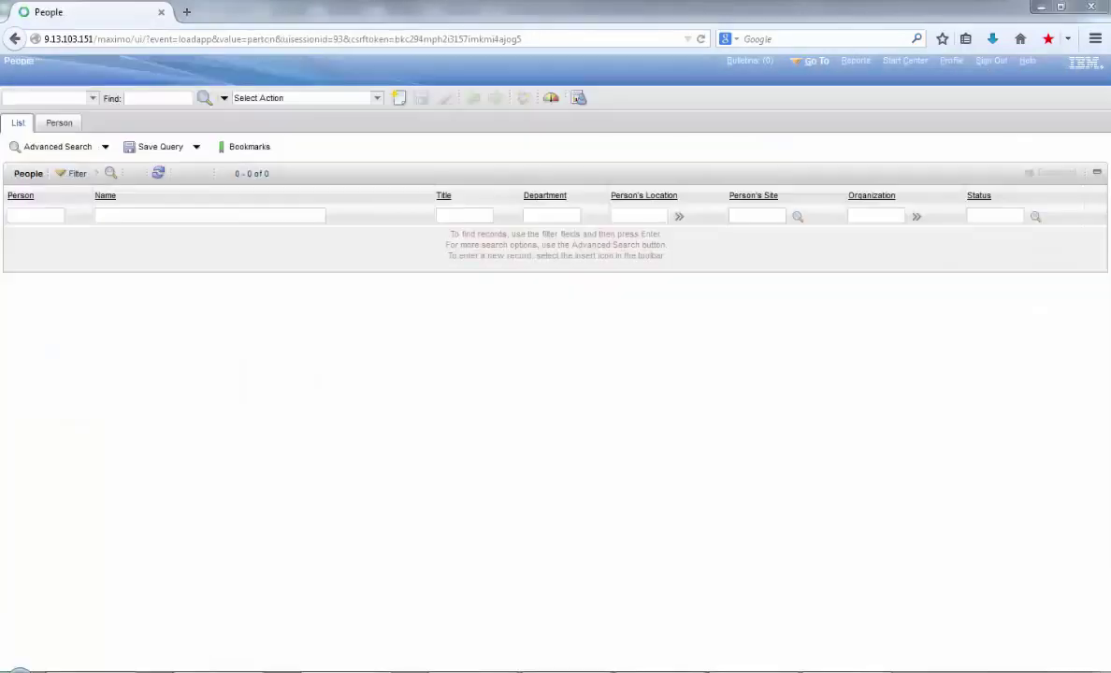
left_click(63, 127)
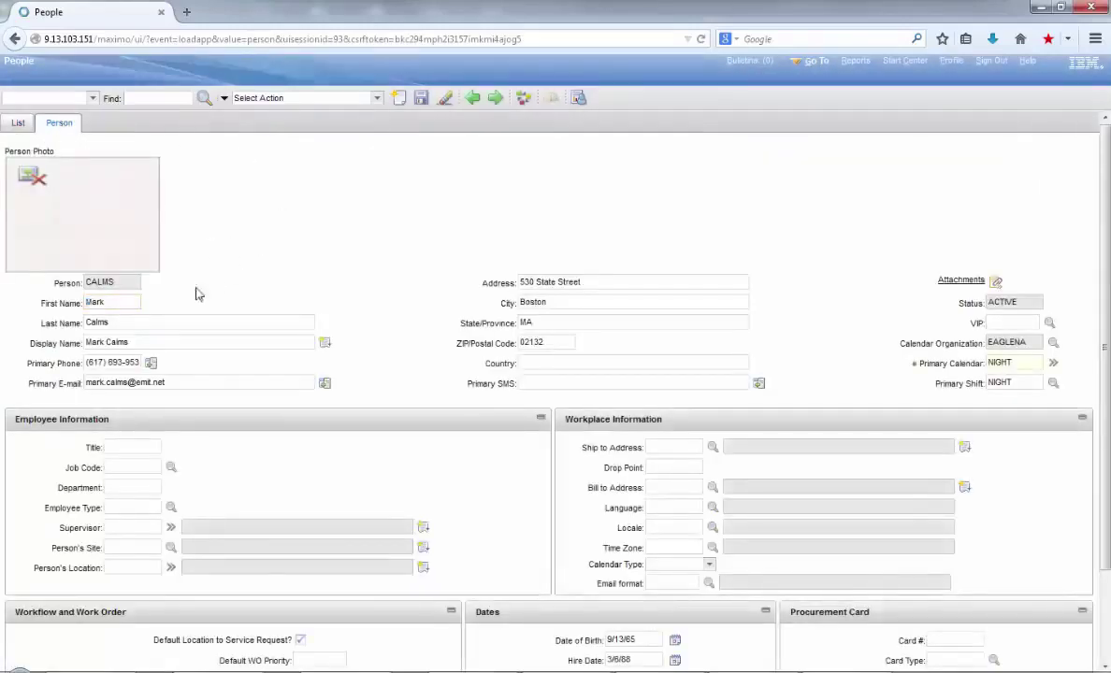
- Add IMG_20141223_111832.jpg from the IMAGES folder as the person's image and save the record
left_click(377, 97)
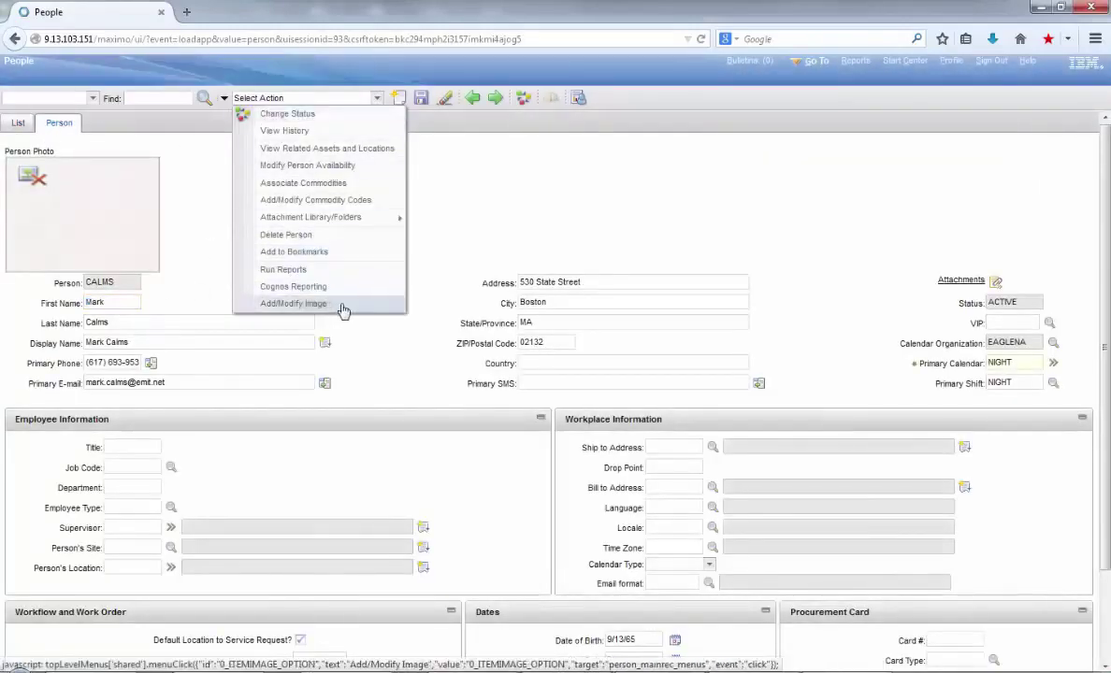
left_click(293, 304)
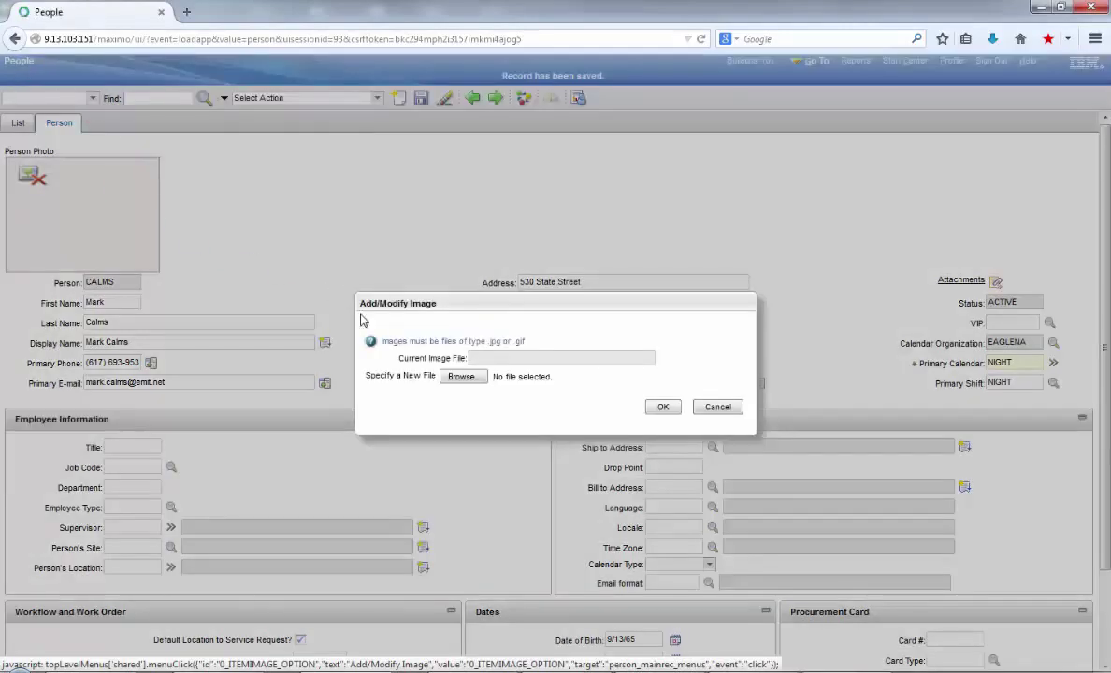
left_click(462, 376)
left_click(308, 157)
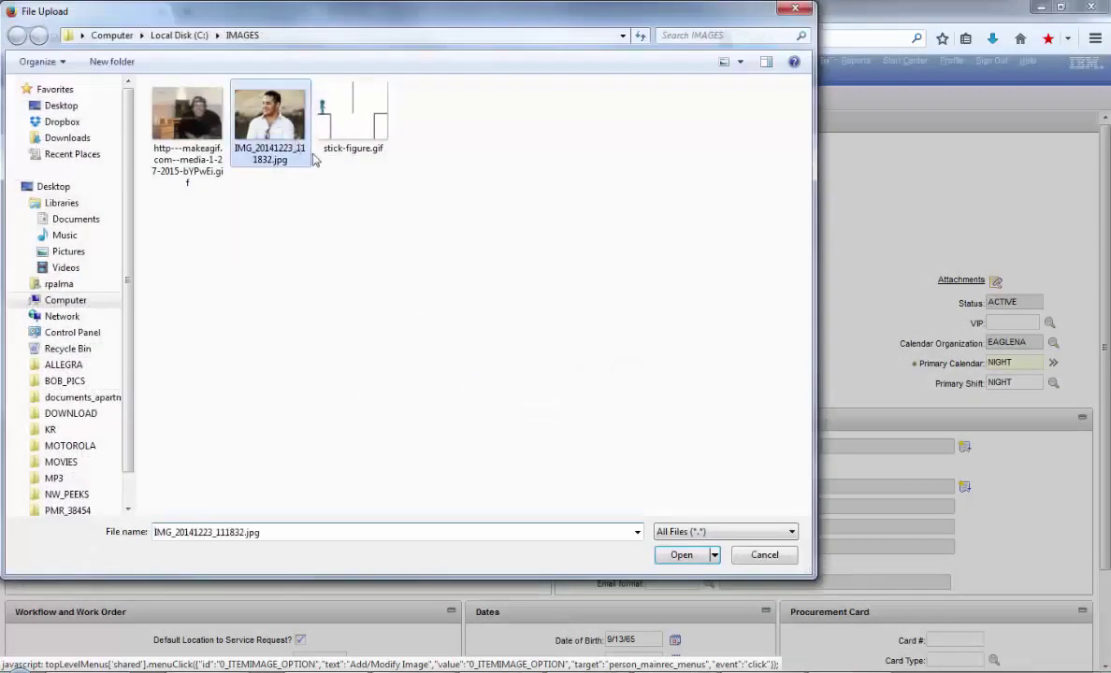
left_click(677, 555)
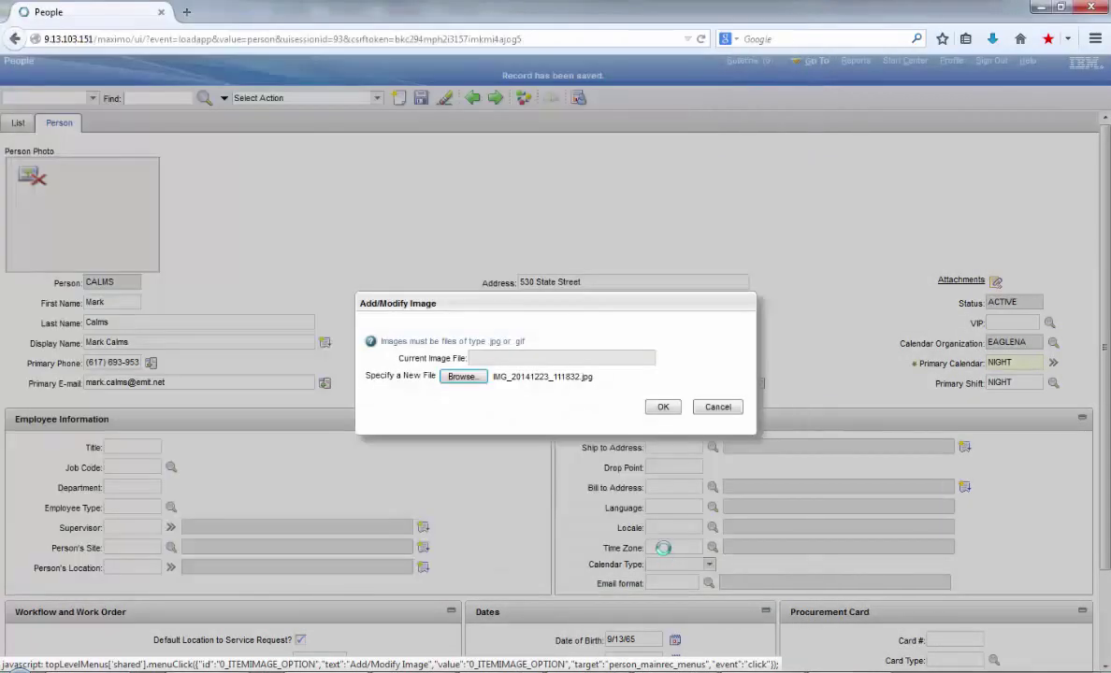
left_click(663, 409)
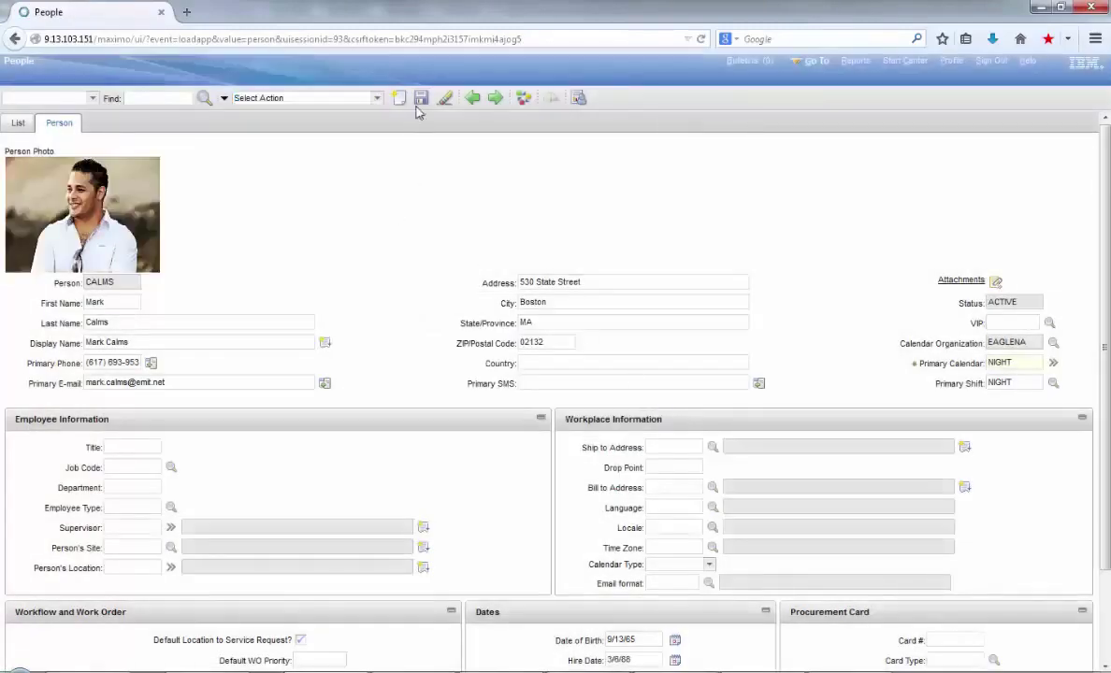
left_click(420, 99)
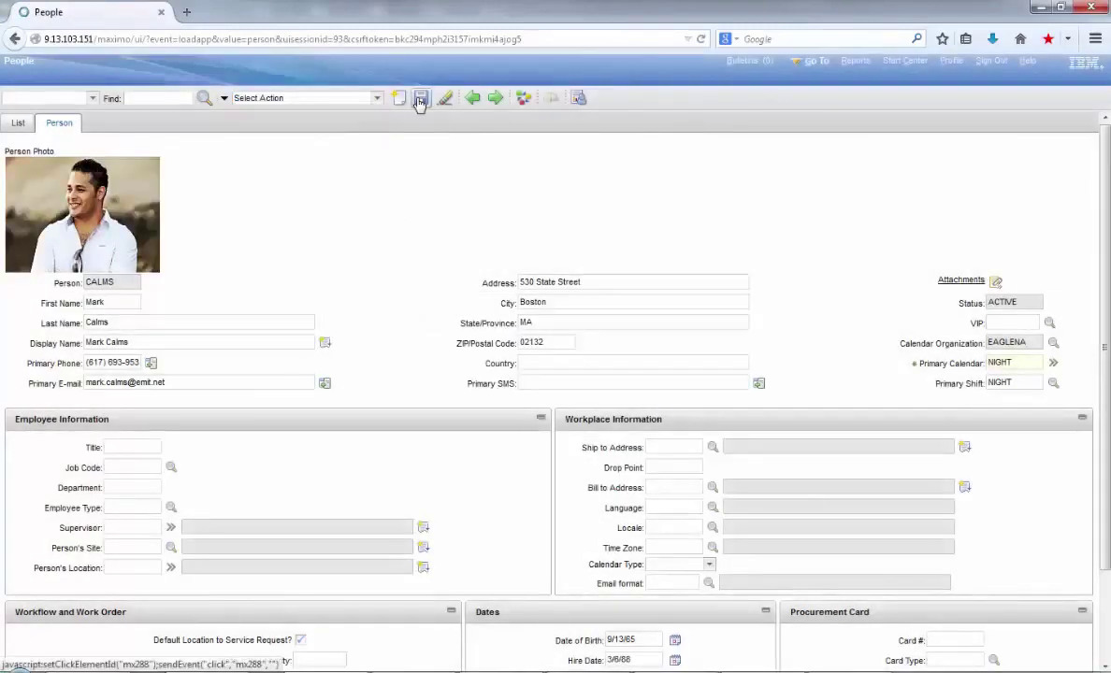
- Go to the next person record and choose http---makeagif.com--media-1-27-2015-bYPwEi.gif as the new image file
left_click(494, 98)
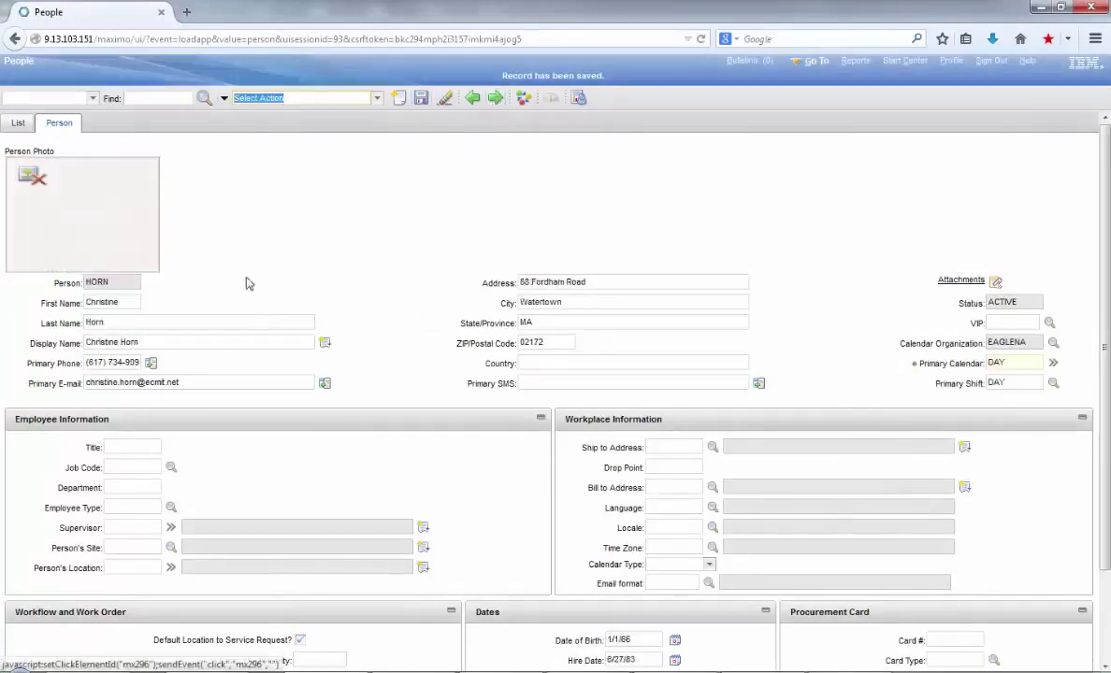
left_click(297, 99)
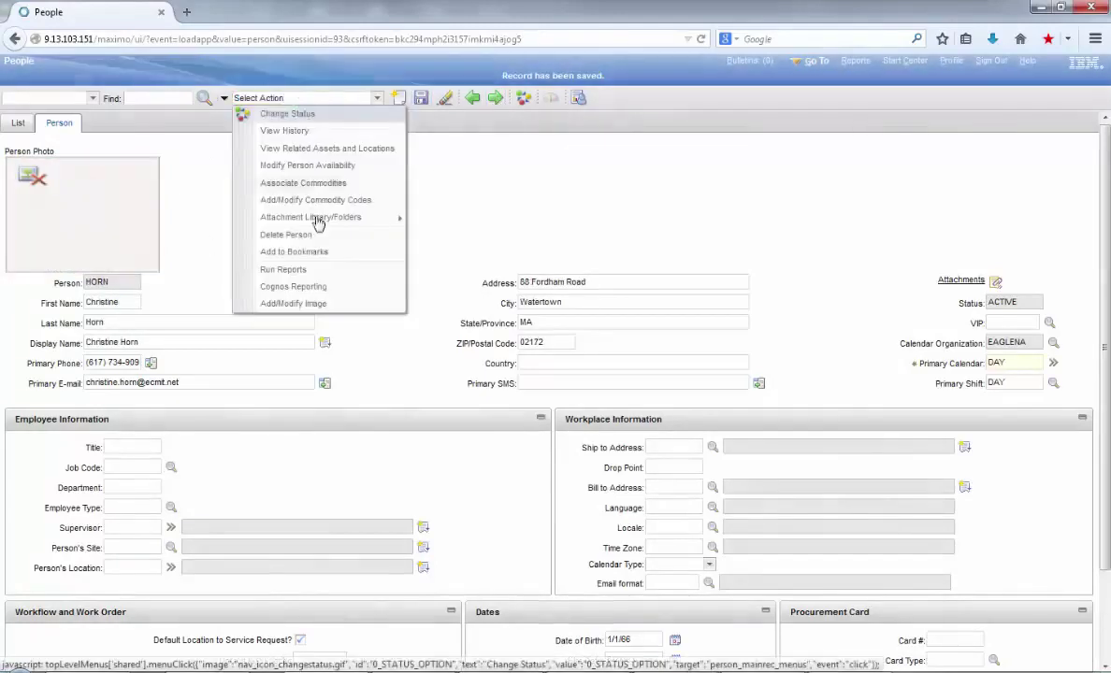
left_click(315, 305)
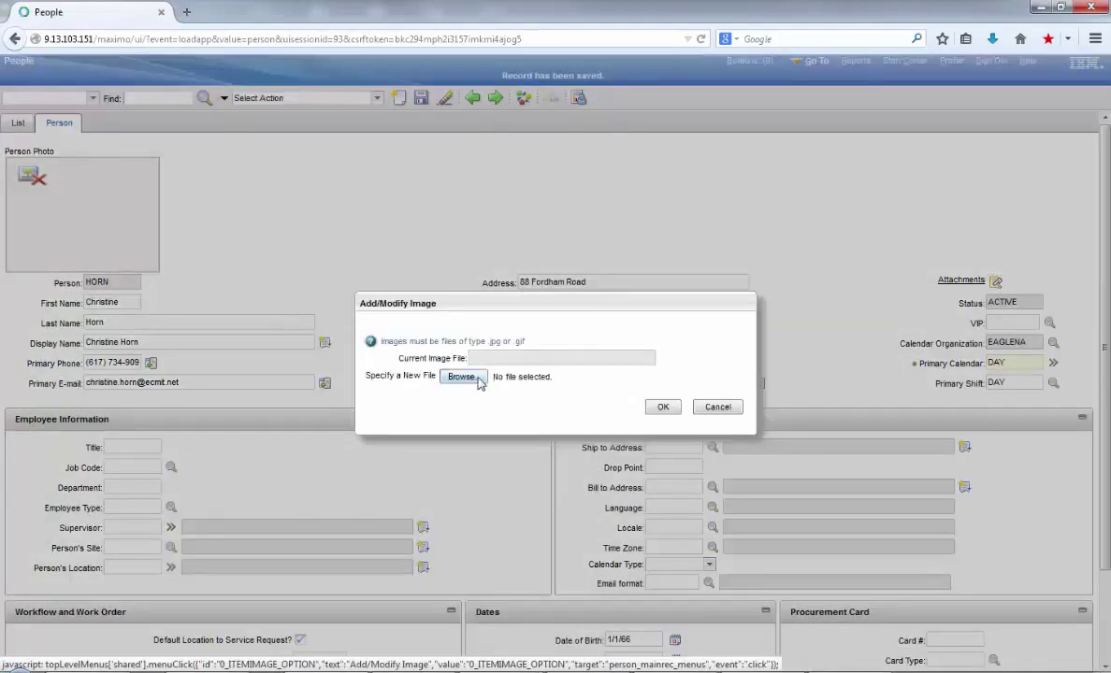
left_click(462, 377)
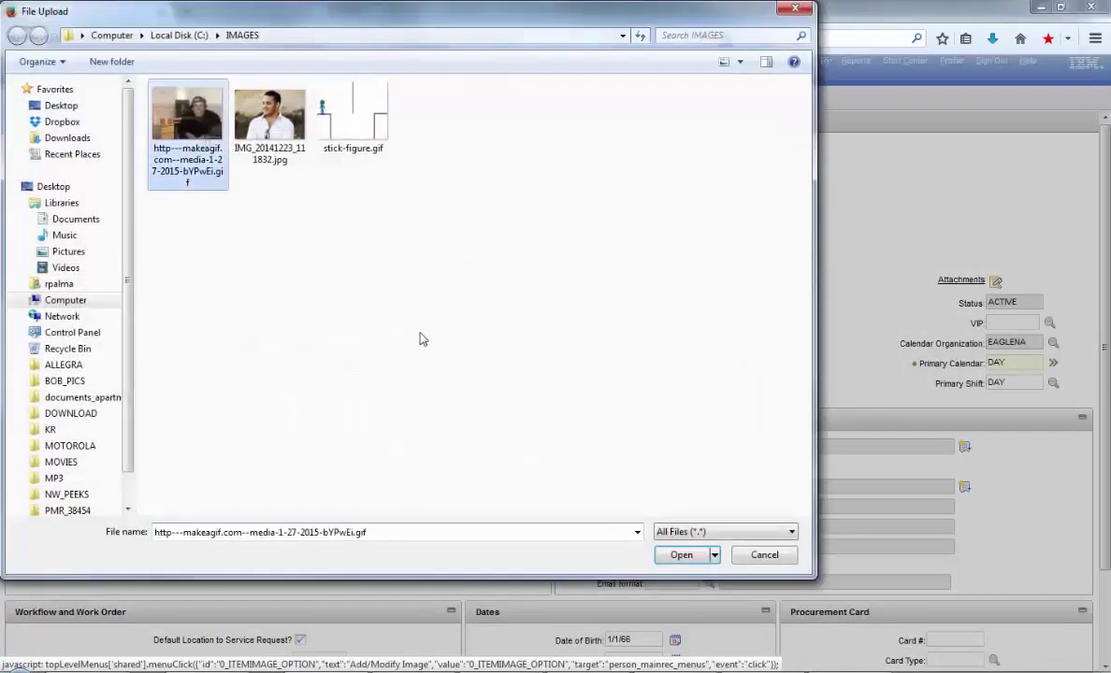
left_click(675, 556)
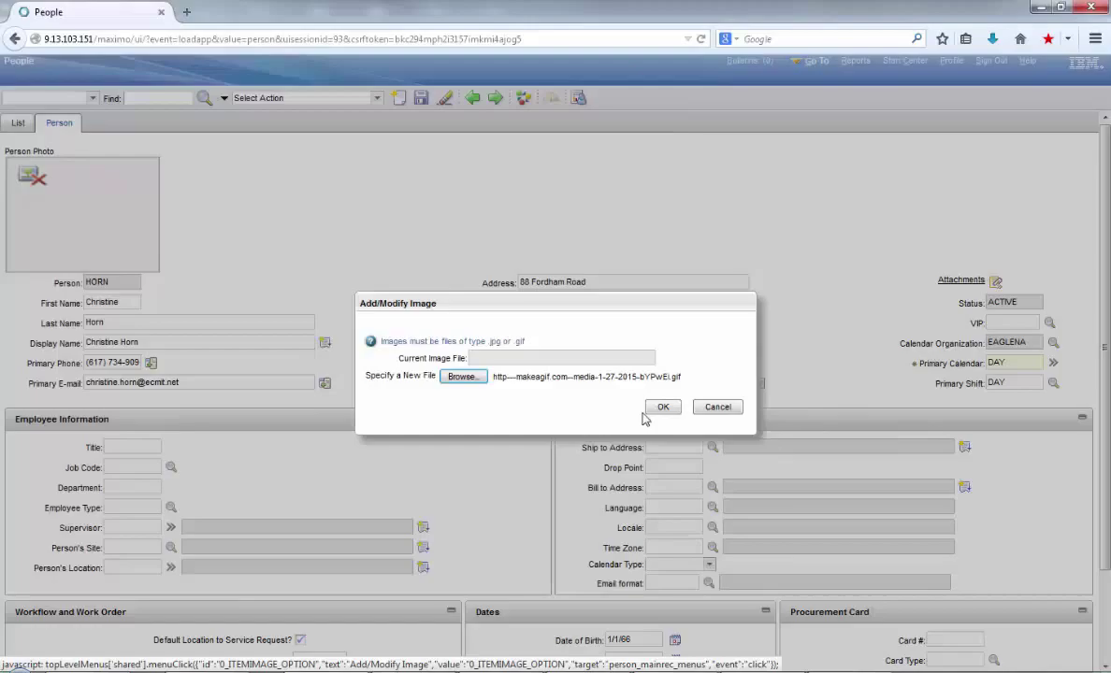